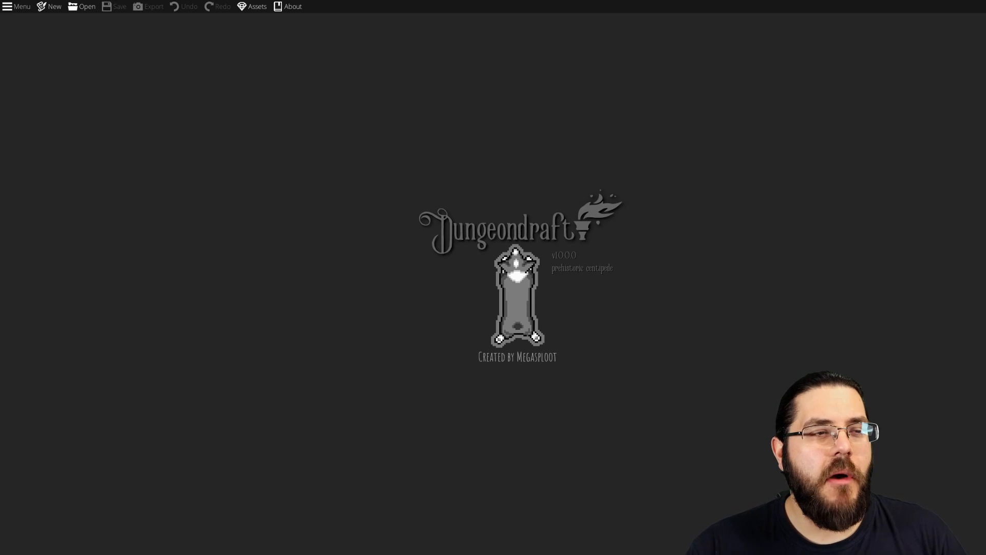
Create a new map using the A3 Paper size template.
click(47, 8)
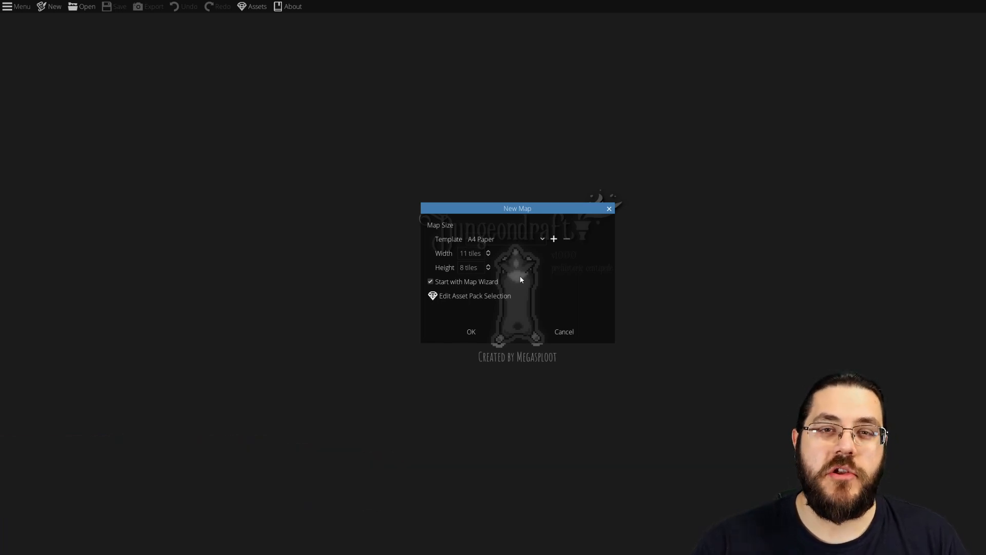
click(512, 241)
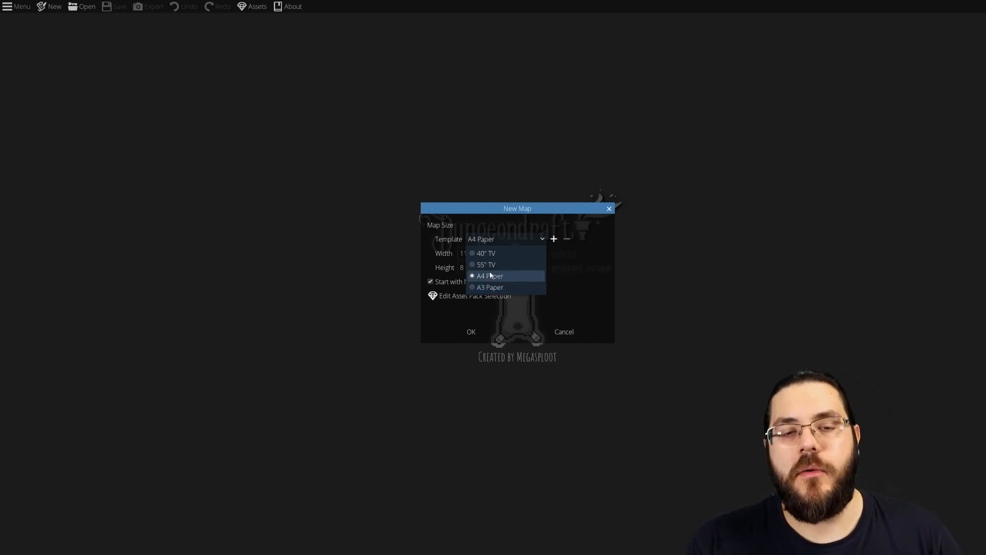
click(501, 287)
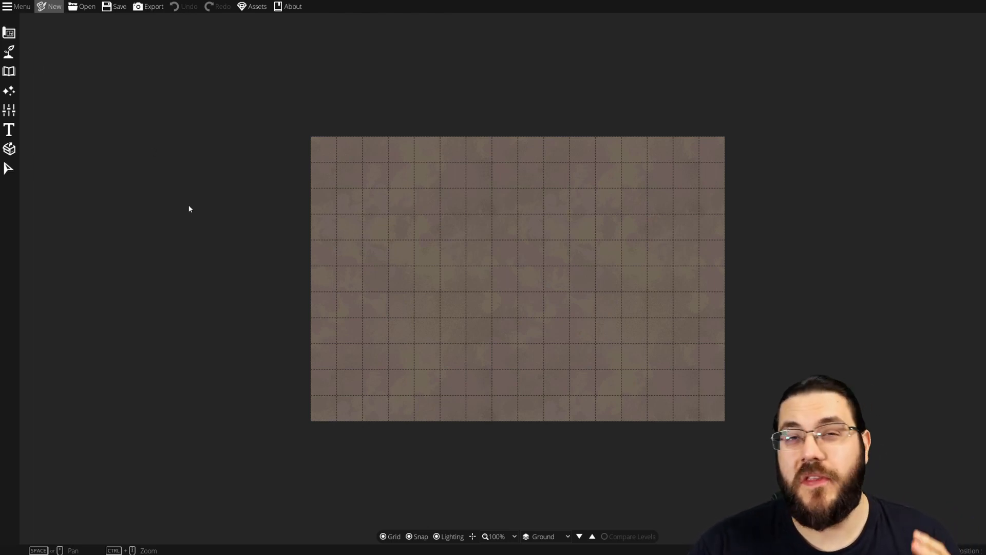
Build a rectangular room of about 6 by 7 tiles in the map's left half, with wood plank floor and grey stone walls.
click(7, 36)
click(45, 67)
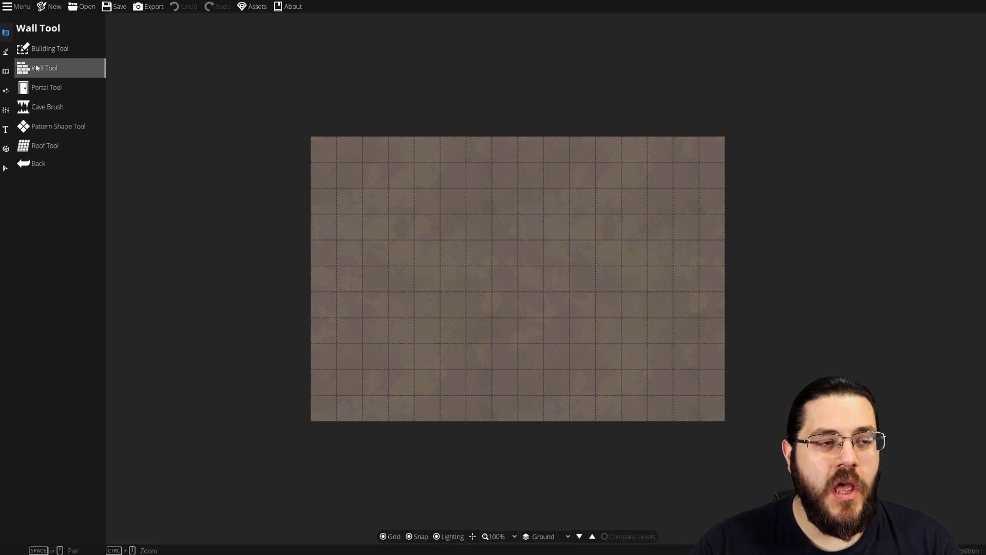
click(61, 54)
click(56, 61)
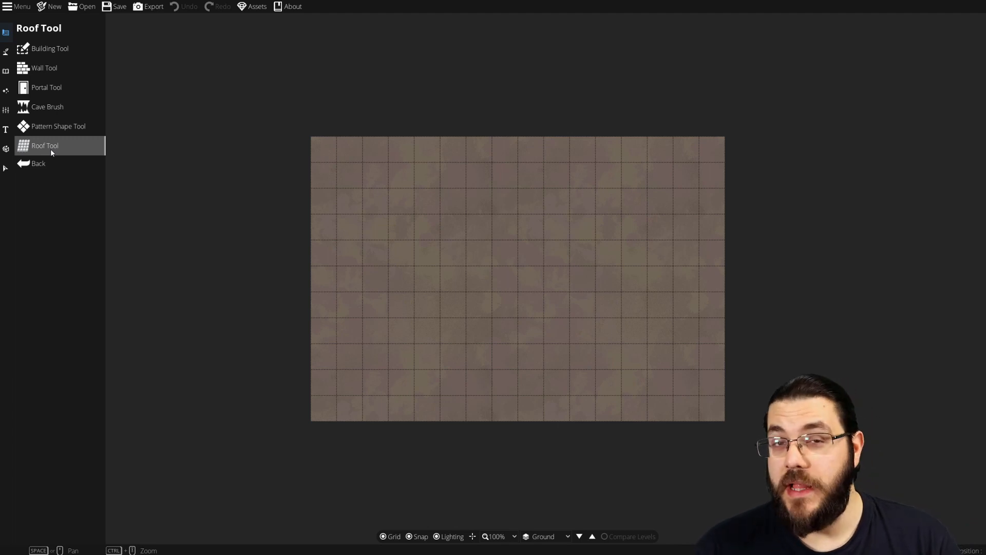
click(50, 48)
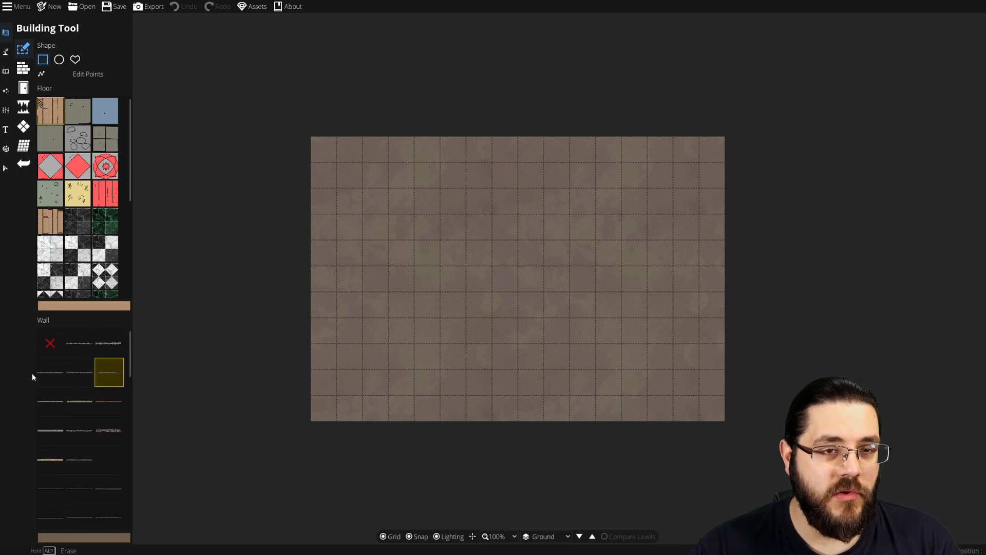
click(72, 369)
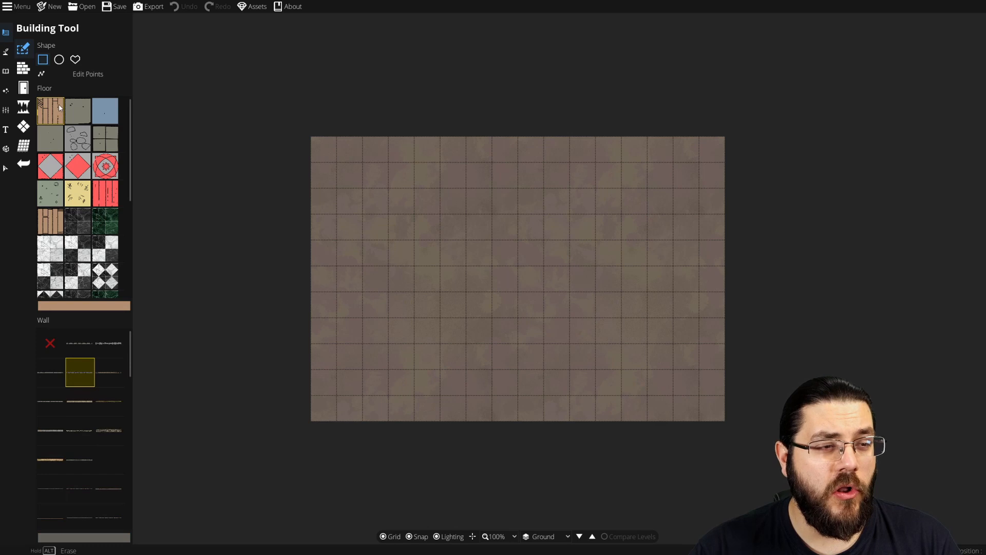
drag(348, 198, 488, 376)
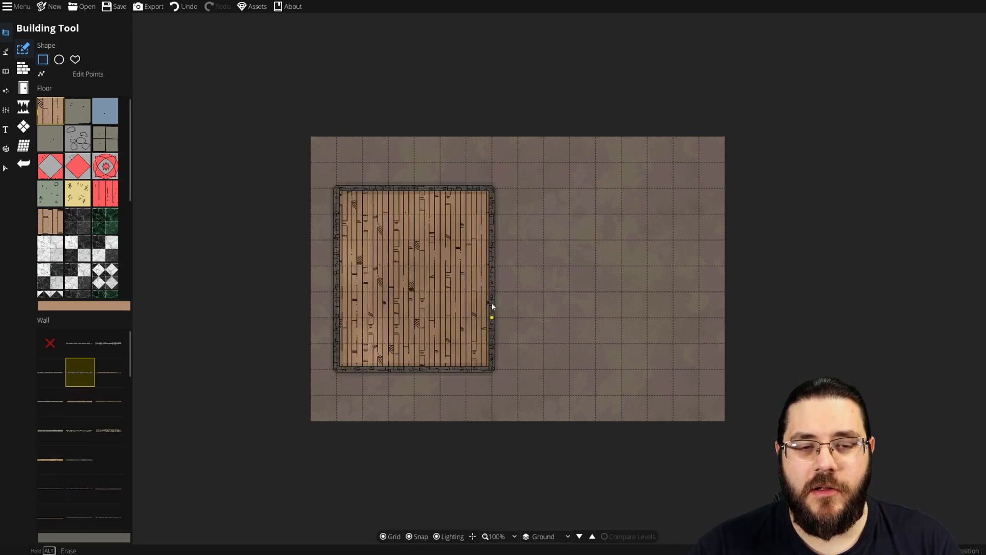
Place a door in the room's bottom wall and pillar-ended portals: two in each side wall and one in the top wall.
click(23, 88)
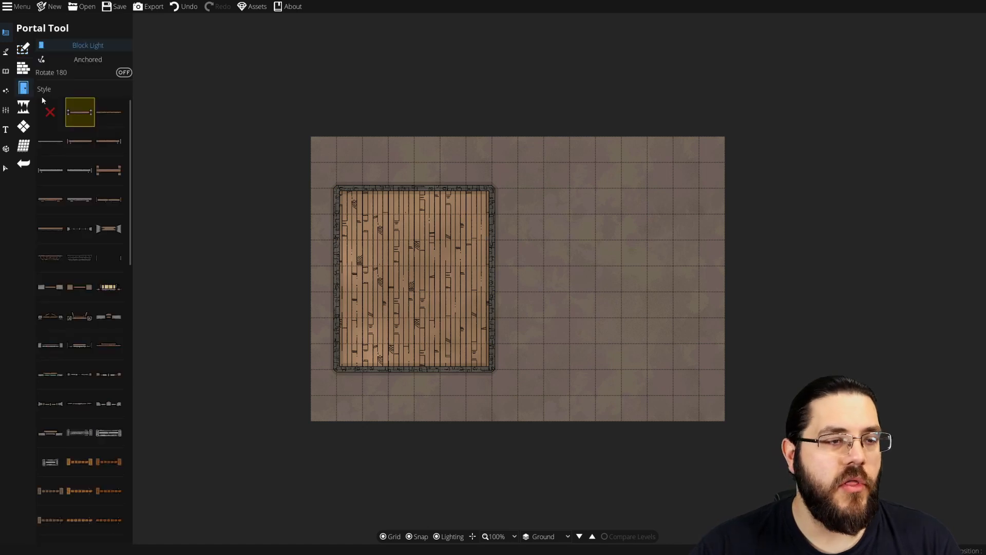
click(420, 367)
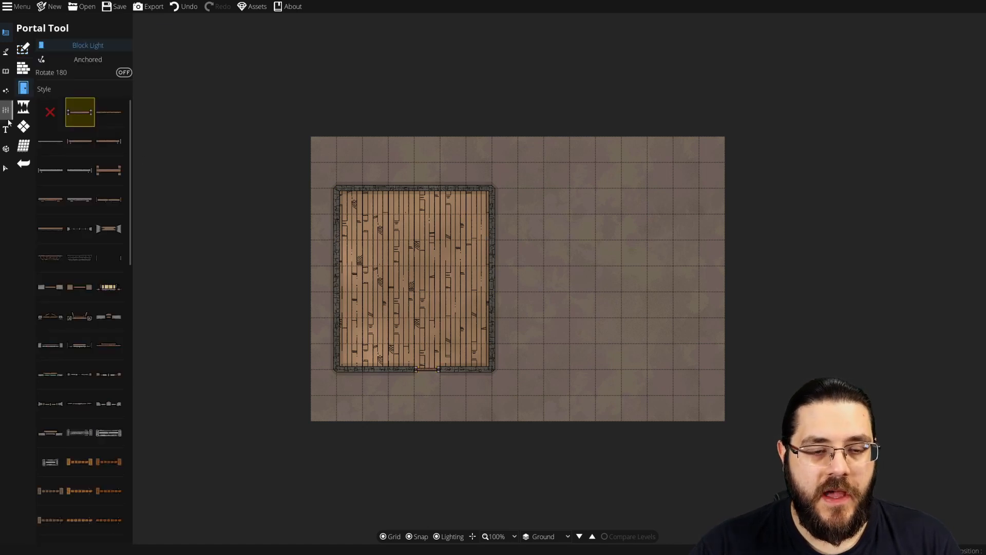
click(113, 229)
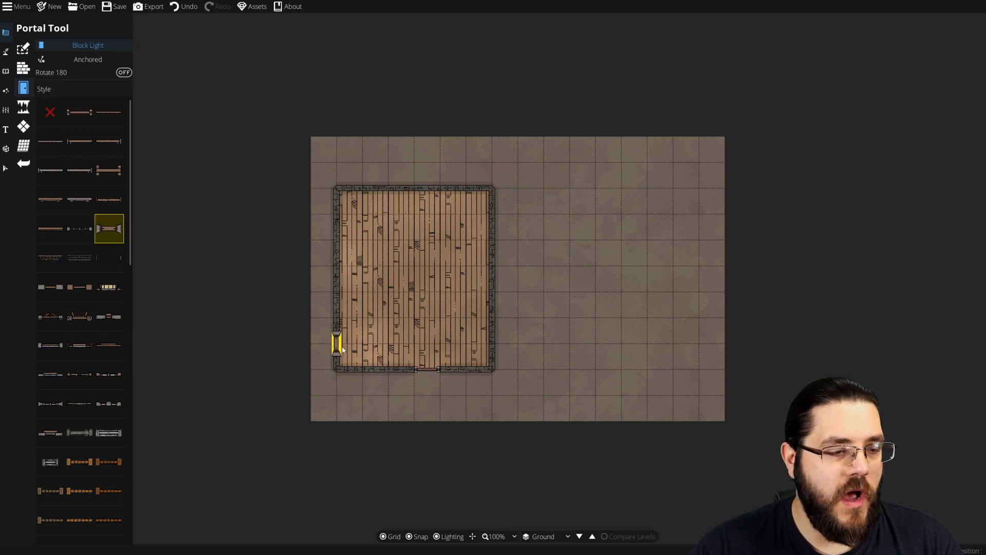
click(338, 305)
click(492, 305)
click(337, 229)
click(493, 227)
click(450, 194)
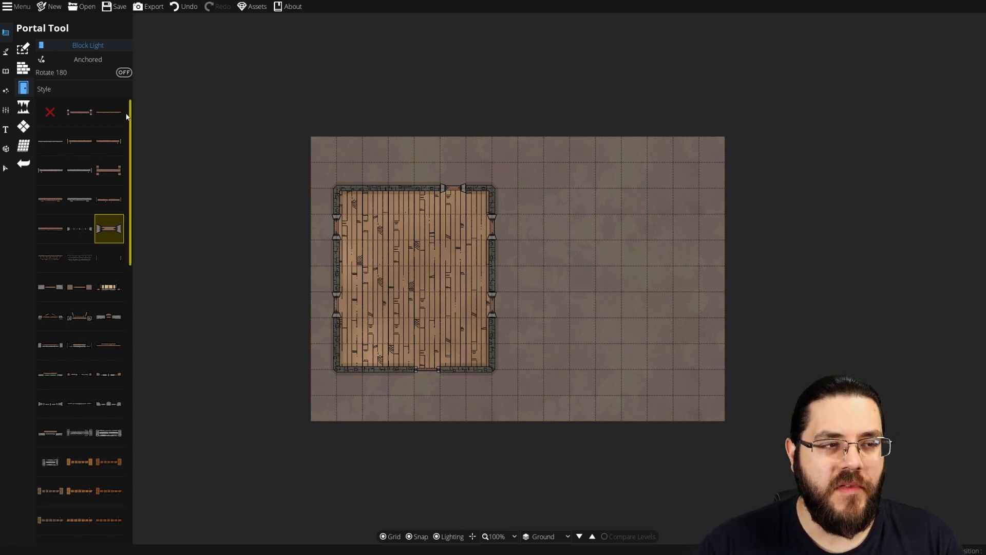
Add a red gable roof strip of about 6 by 1 tiles directly above the room's top wall.
click(23, 146)
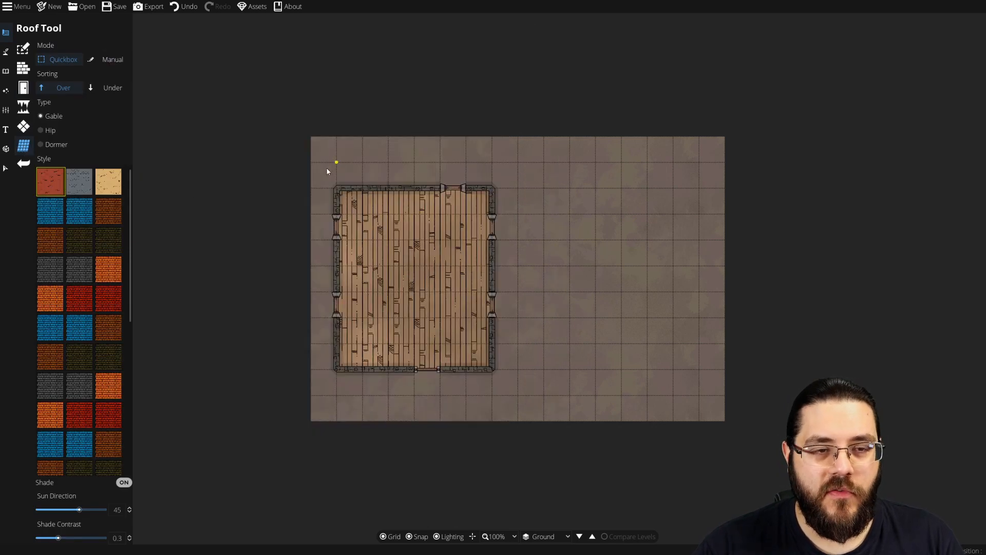
drag(331, 186, 510, 174)
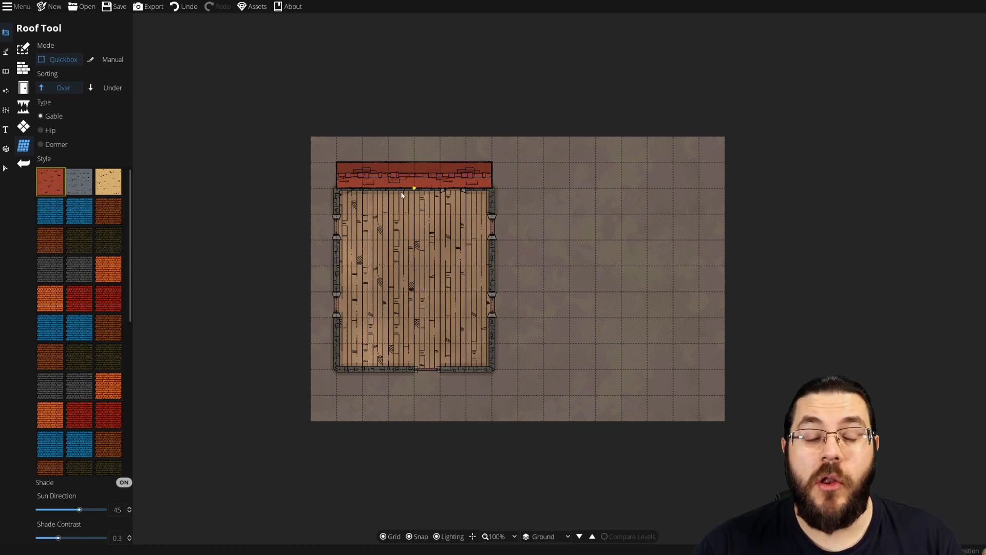
Unlock four more terrain slots for the Terrain Brush.
click(6, 52)
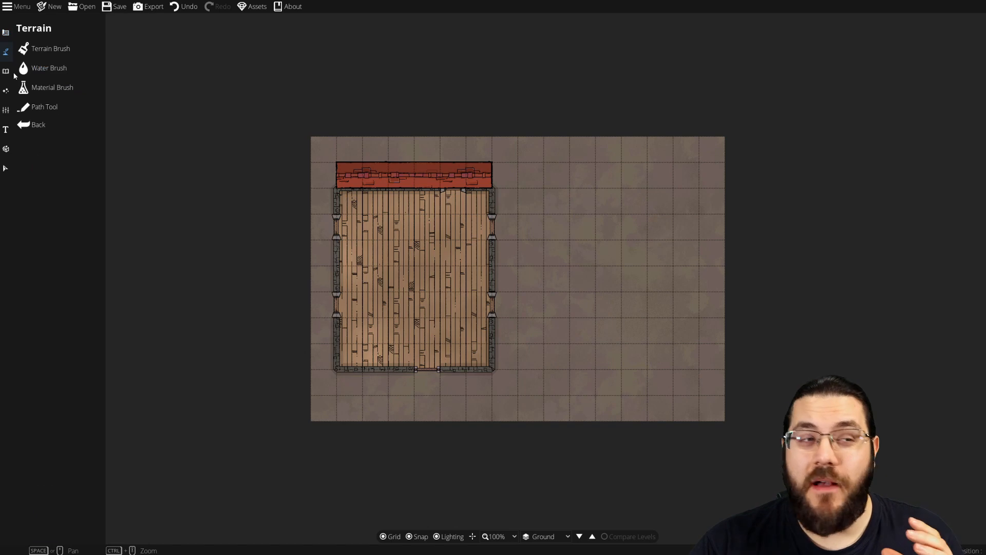
click(58, 49)
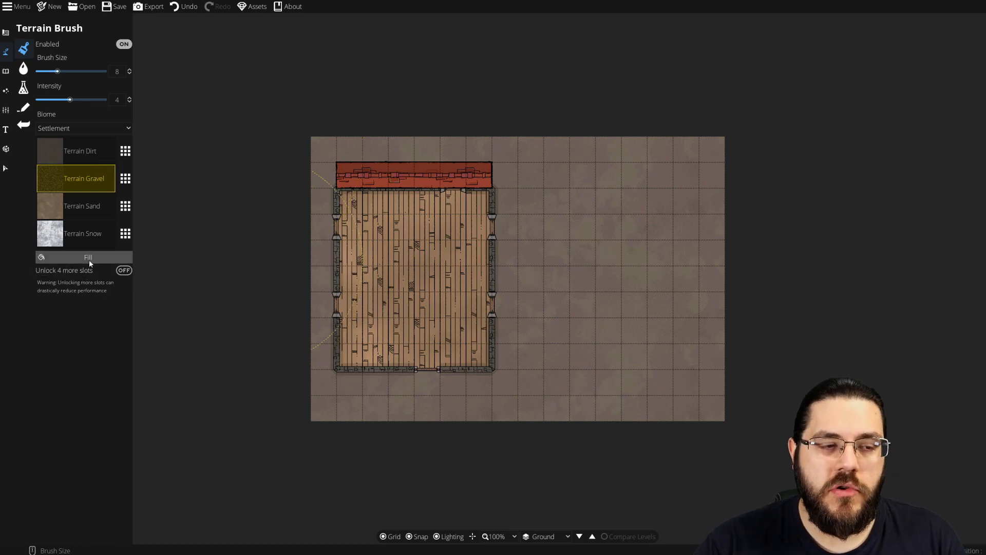
click(119, 272)
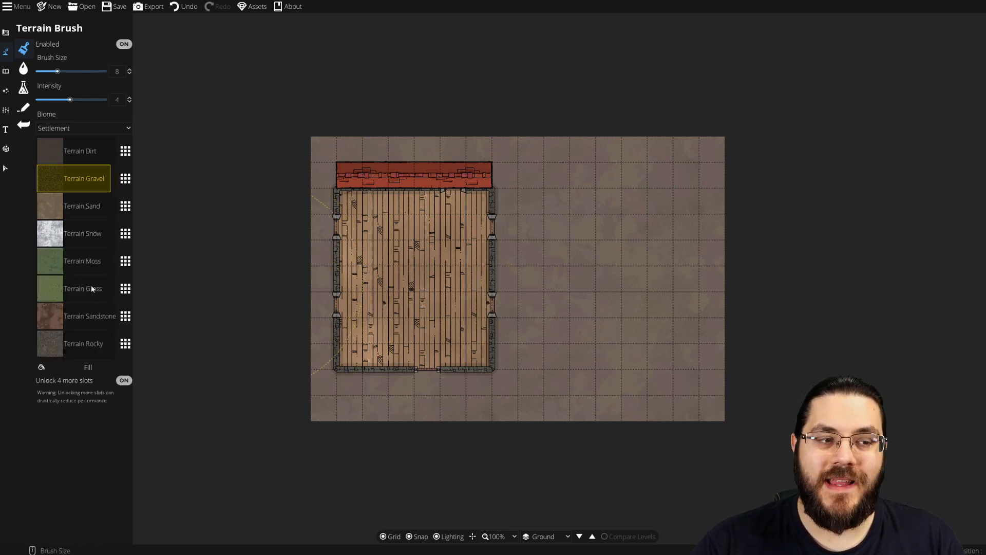
Paint Terrain Grass around all sides of the building, reducing the brush size to 3 for the strip along its right side.
click(85, 288)
scroll(383, 144, down, 1)
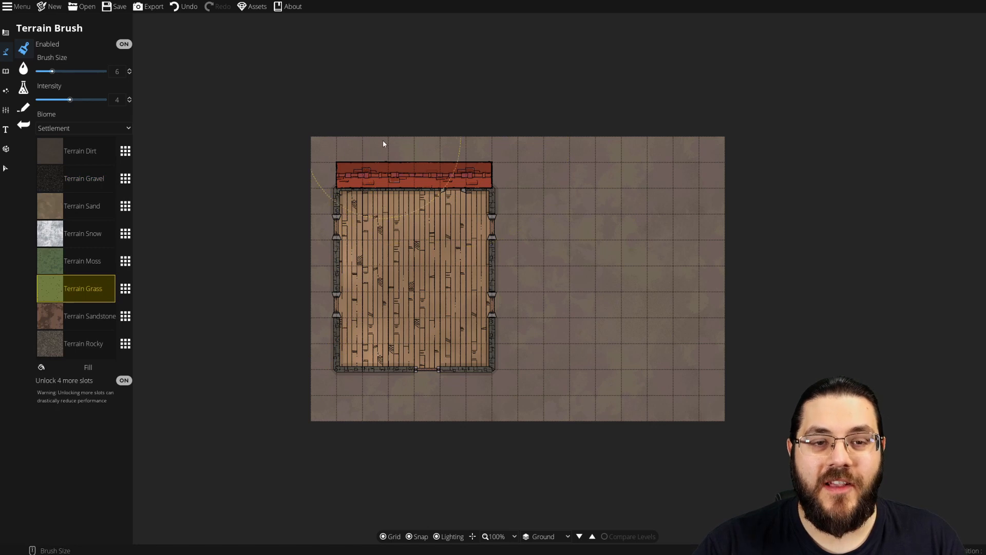
mouse_move(383, 143)
mouse_down()
mouse_move(383, 175)
mouse_move(344, 148)
mouse_move(321, 148)
mouse_move(308, 161)
mouse_move(310, 229)
mouse_up()
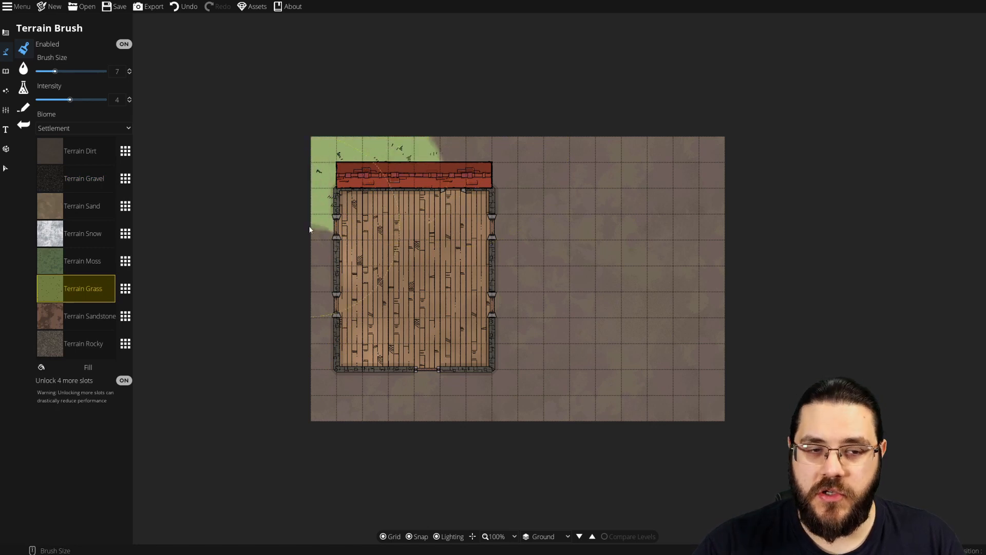
mouse_move(307, 324)
mouse_down()
mouse_move(329, 390)
mouse_move(386, 416)
mouse_move(448, 406)
mouse_move(503, 354)
mouse_move(474, 214)
mouse_move(485, 114)
mouse_up()
scroll(485, 116, down, 1)
scroll(486, 121, down, 3)
drag(488, 165, 497, 417)
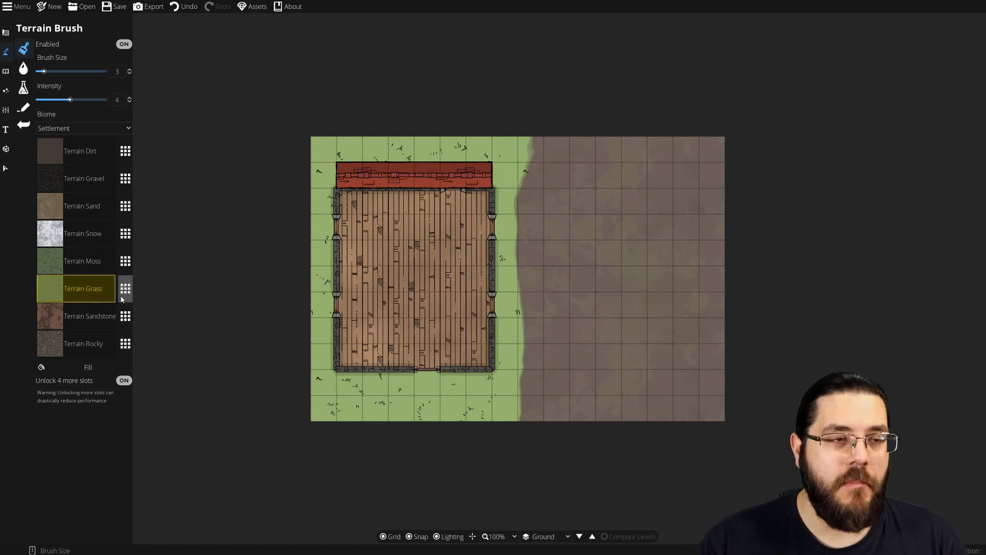
Set the map size expansion to 5 tiles on the left, right and bottom sides.
click(25, 6)
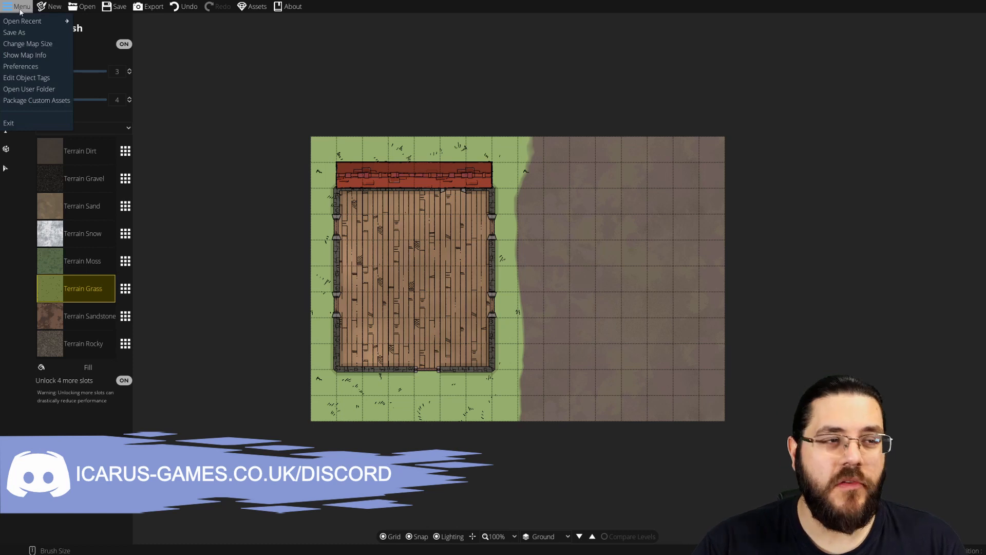
click(28, 45)
click(449, 262)
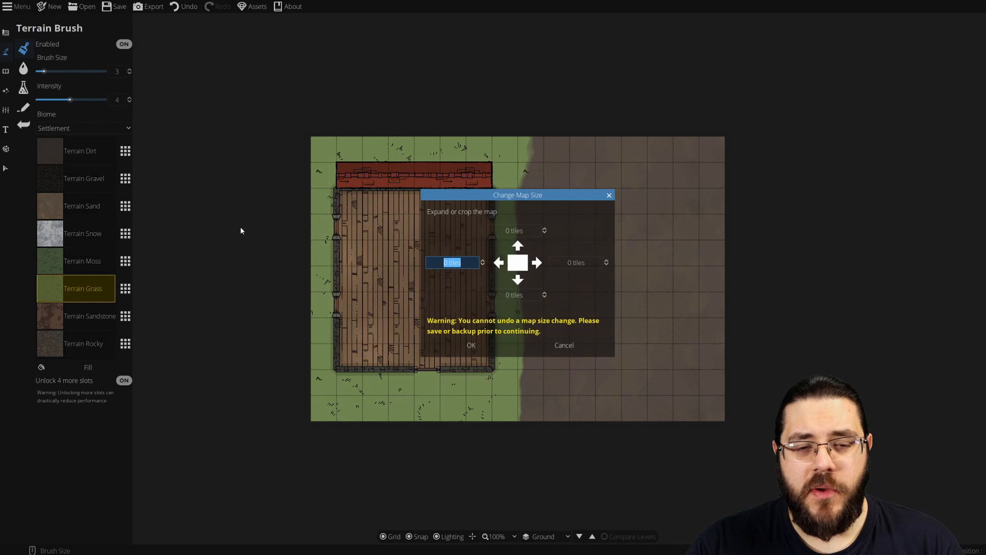
text(5)
key(Tab)
text(50)
key(Tab)
text(50)
key(Delete)
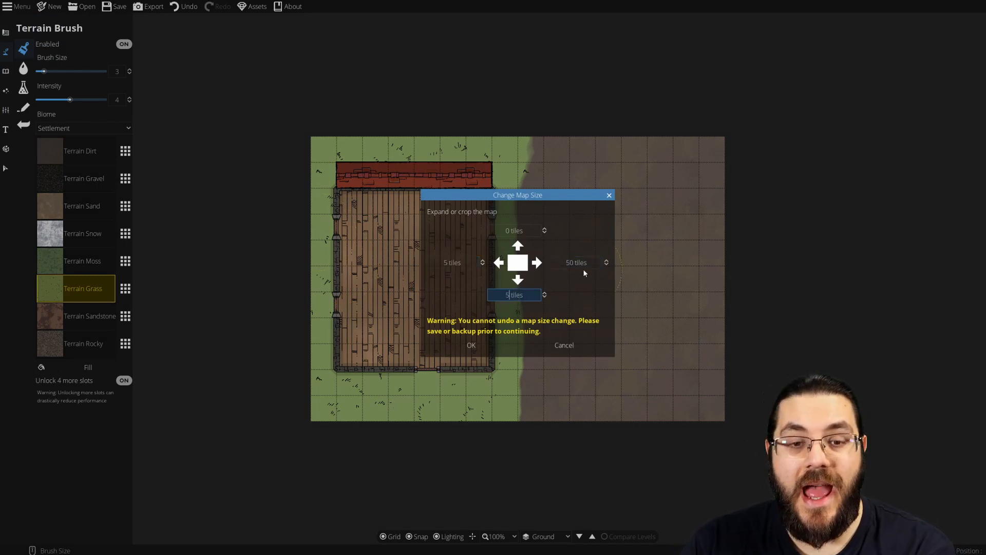
click(579, 261)
key(Delete)
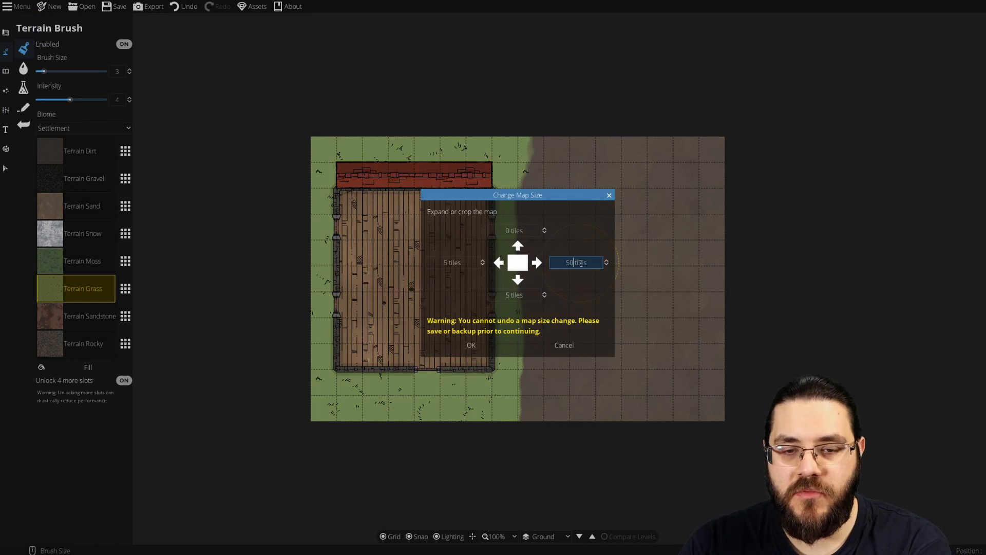
Set the map's top expansion to 5 tiles and apply the size change.
click(509, 230)
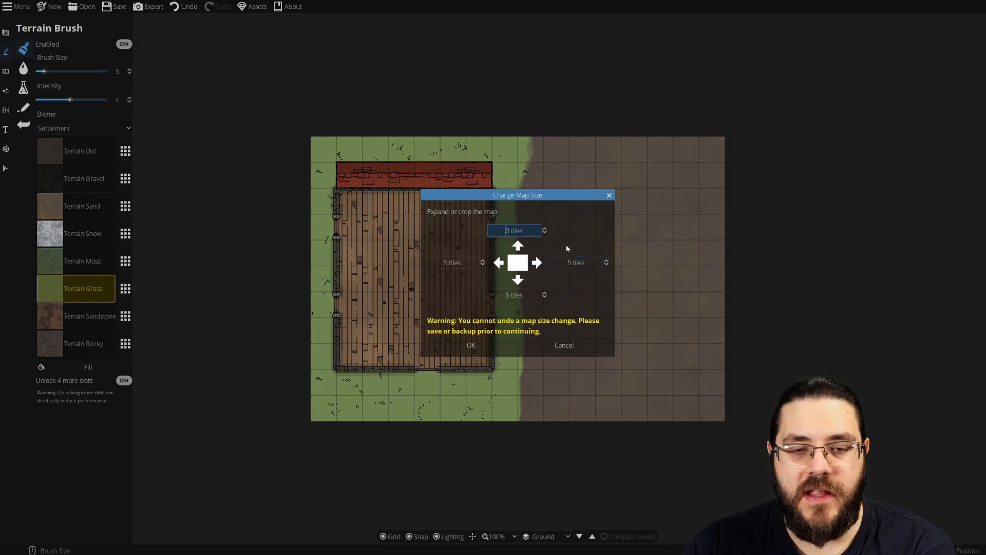
key(BackSpace)
text(5)
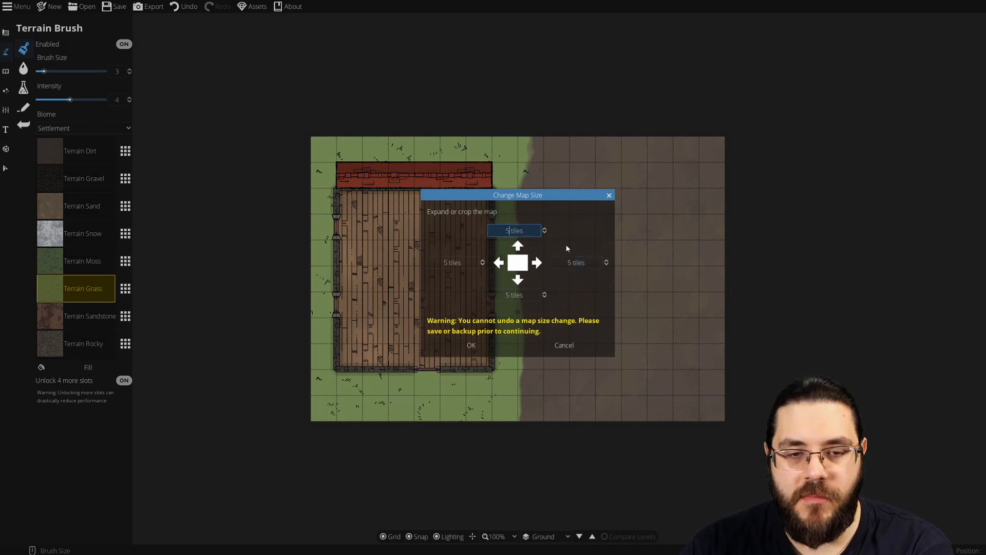
click(466, 341)
Fill the whole map with Terrain Dirt and paint Terrain Grass over the left half around the building.
drag(764, 319, 726, 212)
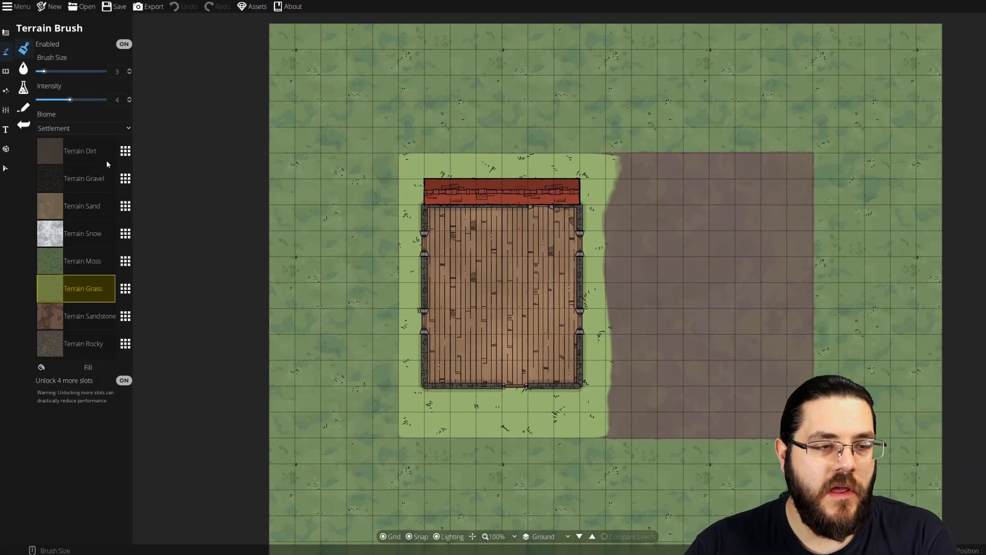
click(82, 150)
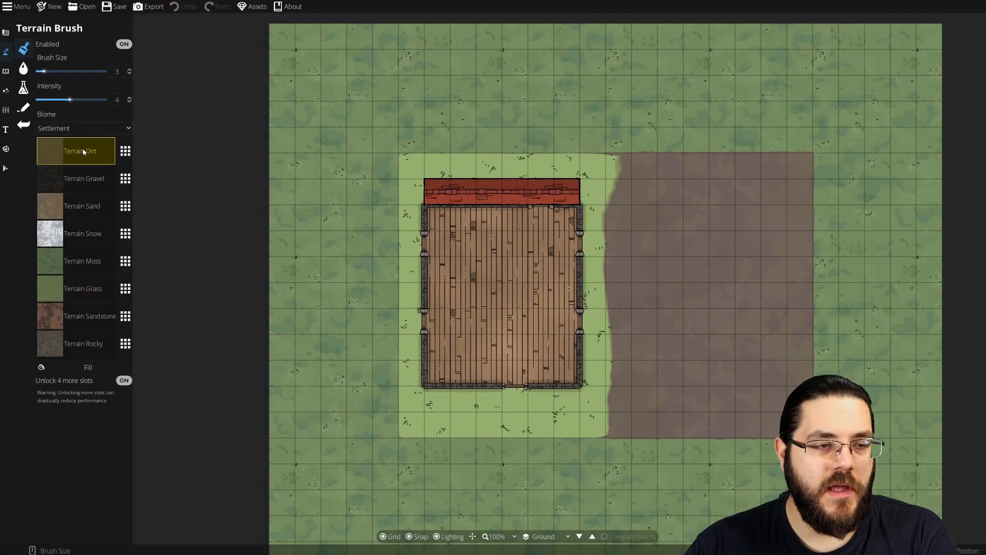
click(96, 368)
click(72, 287)
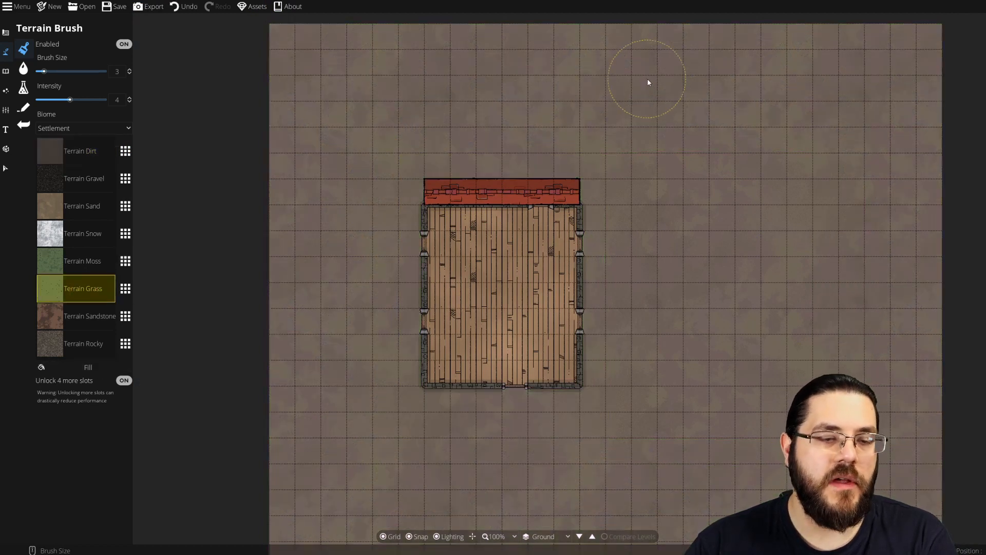
scroll(623, 96, down, 1)
scroll(572, 93, up, 1)
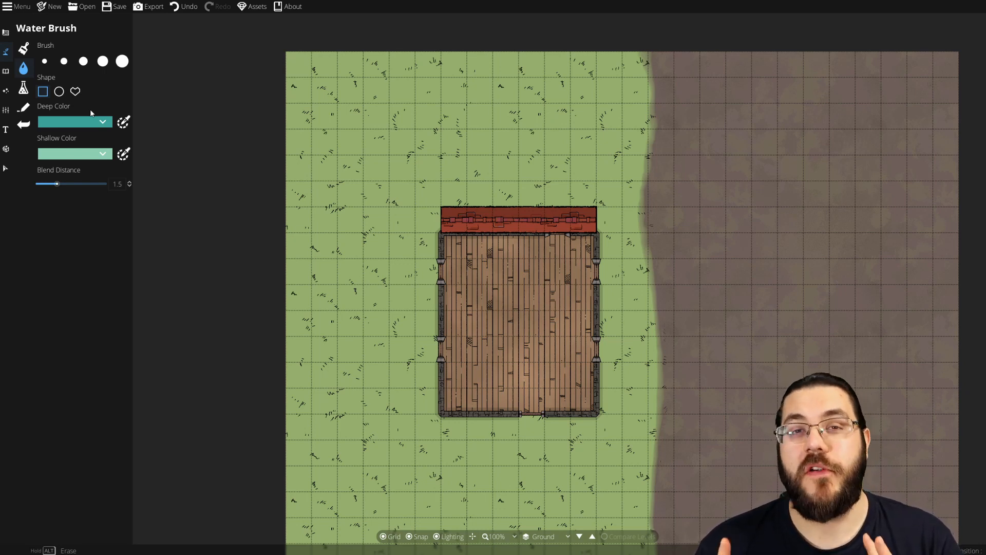
Paint a body of water across the map's top-left corner with the largest Water Brush size.
scroll(381, 119, up, 2)
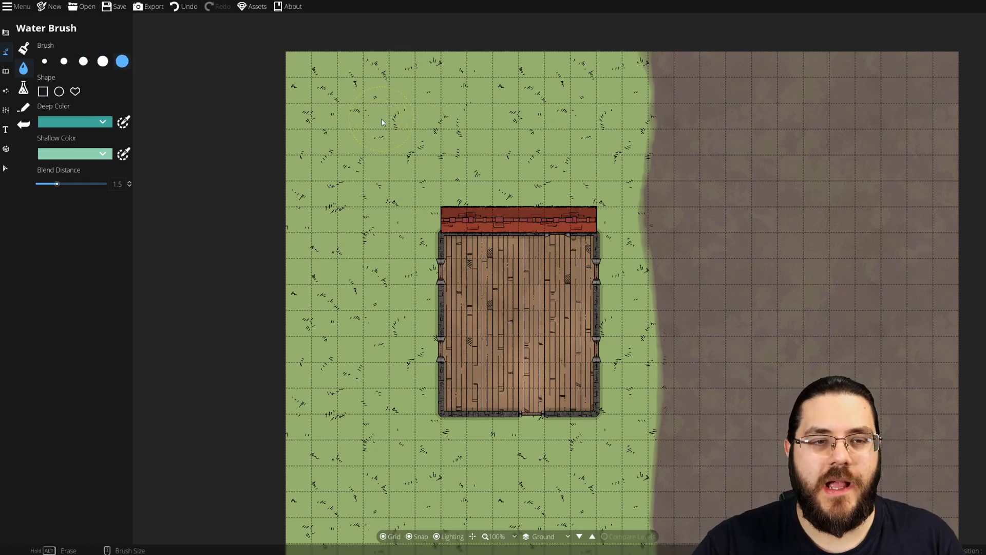
mouse_move(316, 72)
mouse_down()
mouse_move(290, 112)
mouse_move(325, 58)
mouse_move(274, 145)
mouse_move(372, 59)
mouse_move(315, 172)
mouse_move(287, 181)
mouse_move(462, 26)
mouse_up()
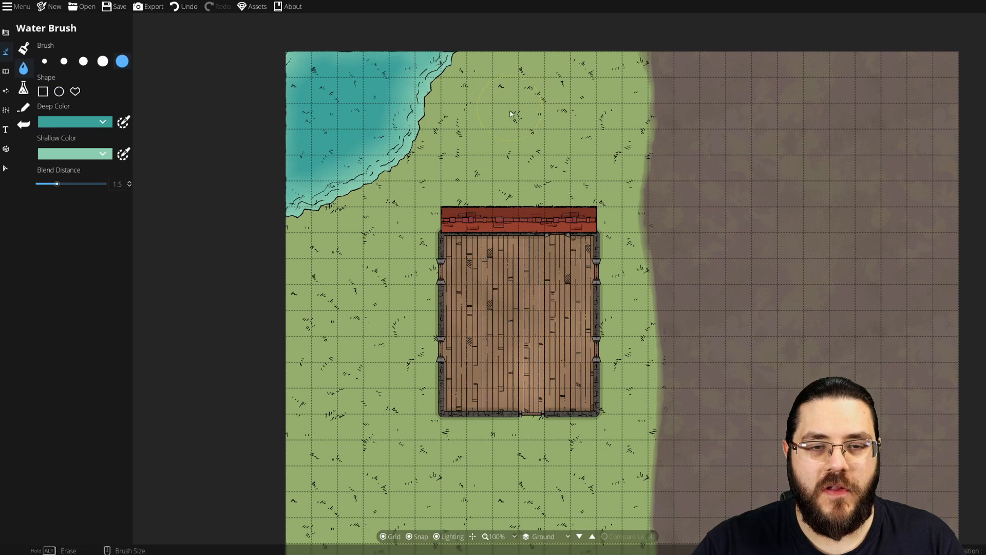
scroll(513, 111, down, 1)
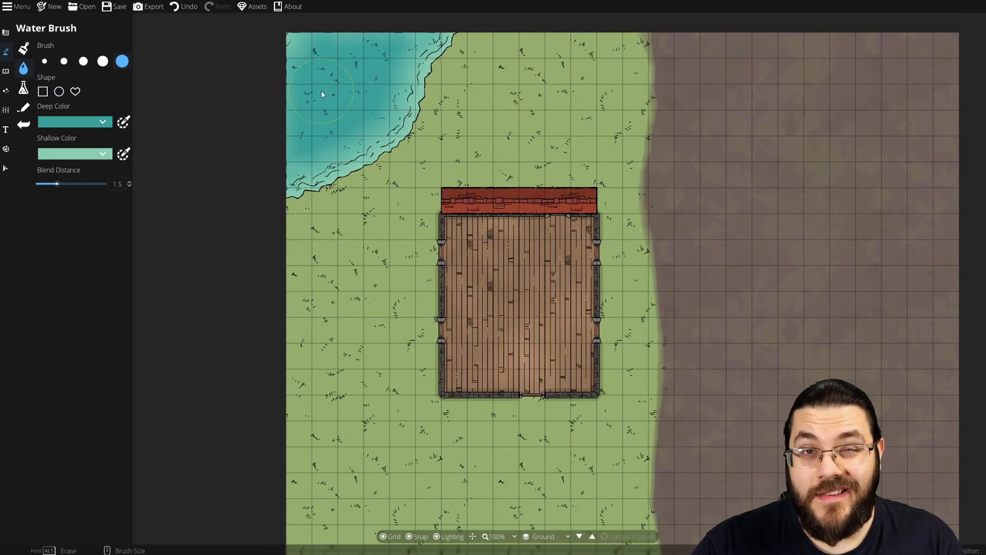
Try painting the blue material along the water's shoreline with the smallest Material Brush on the -400: Below Ground layer.
click(23, 88)
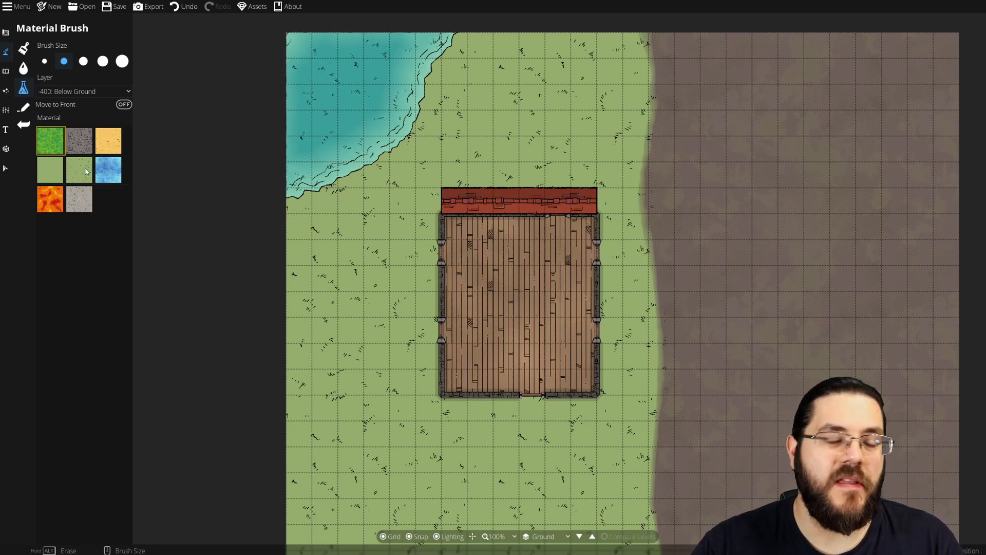
click(105, 170)
scroll(106, 170, down, 1)
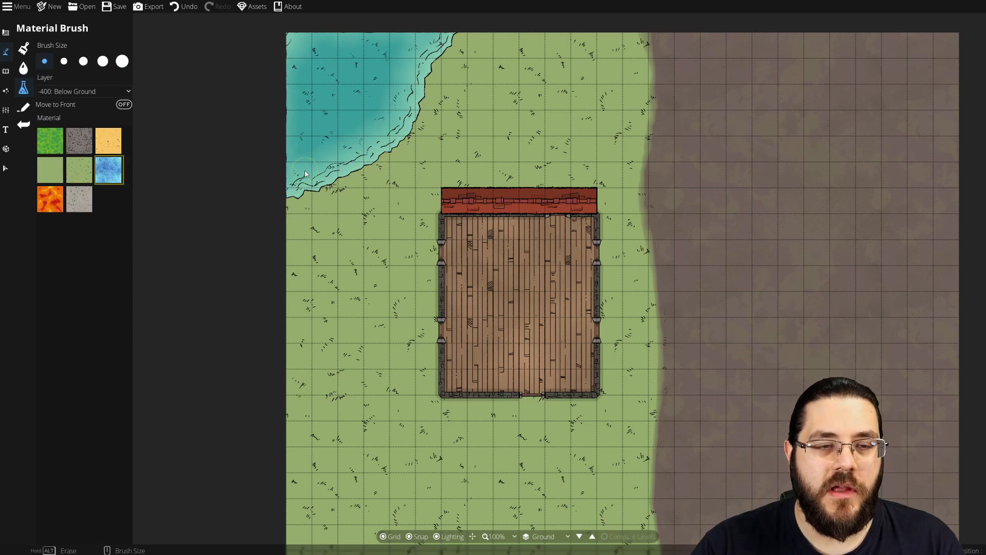
mouse_move(286, 191)
mouse_down()
mouse_move(422, 108)
mouse_move(456, 32)
mouse_move(471, 32)
mouse_up()
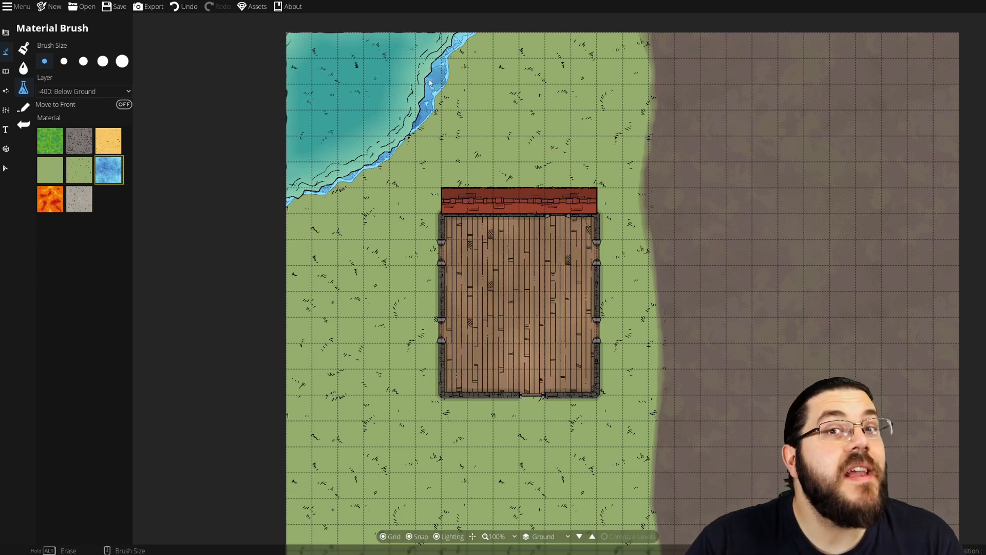
key(ctrl+z)
key(ctrl+z)
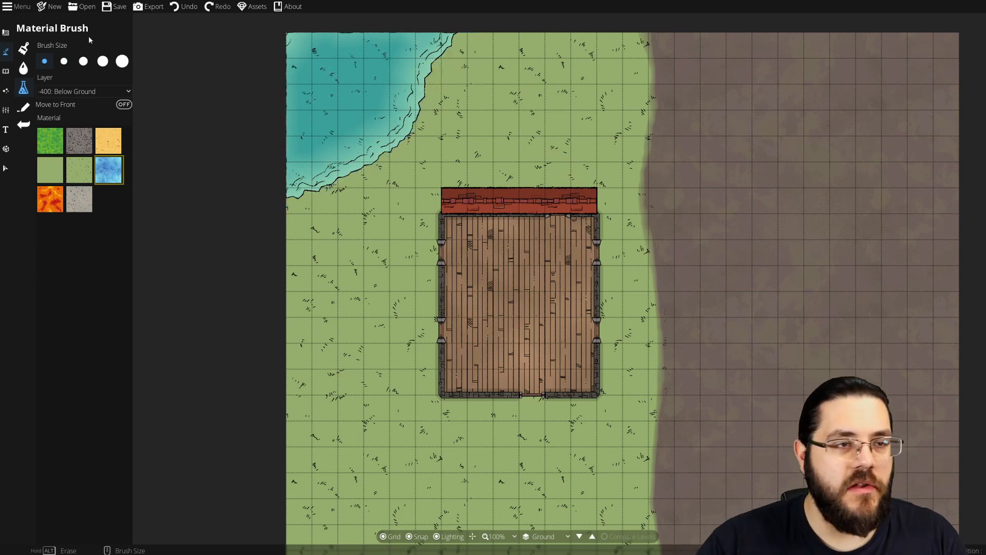
Draw a grey stone path along the water's edge with the Path Tool, from the map's left edge up to its top edge.
click(117, 6)
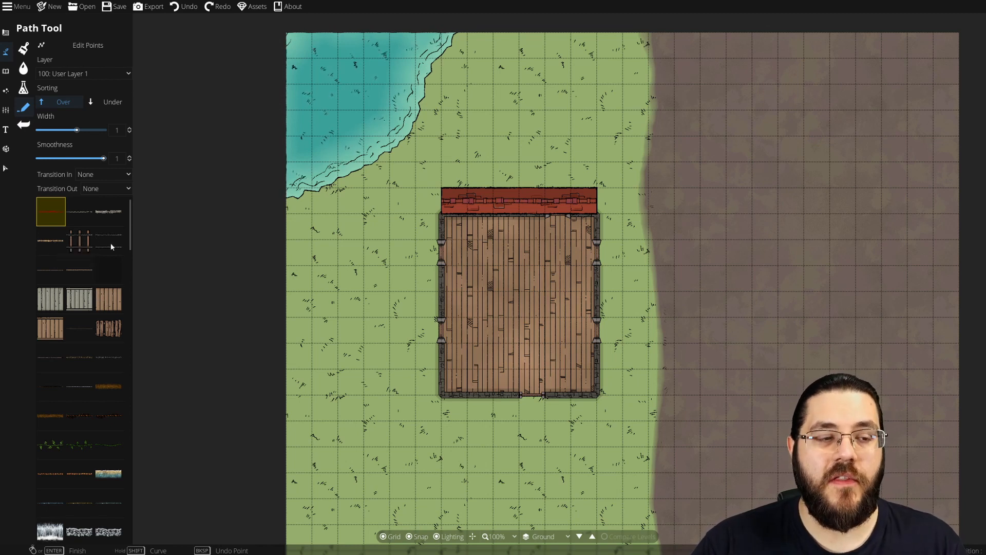
click(109, 214)
mouse_move(283, 206)
mouse_down()
mouse_move(354, 180)
mouse_move(410, 135)
mouse_move(429, 87)
mouse_up()
click(438, 71)
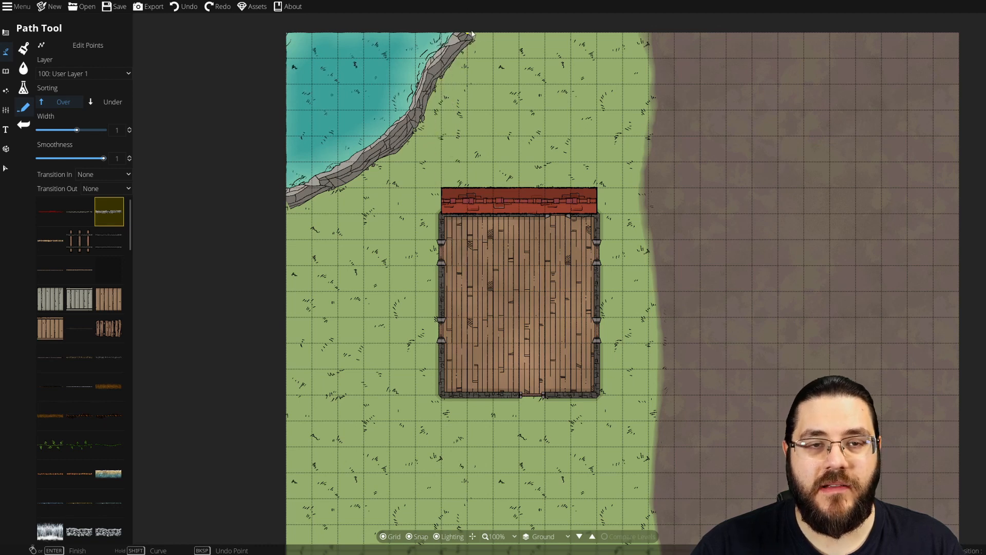
right_click(478, 17)
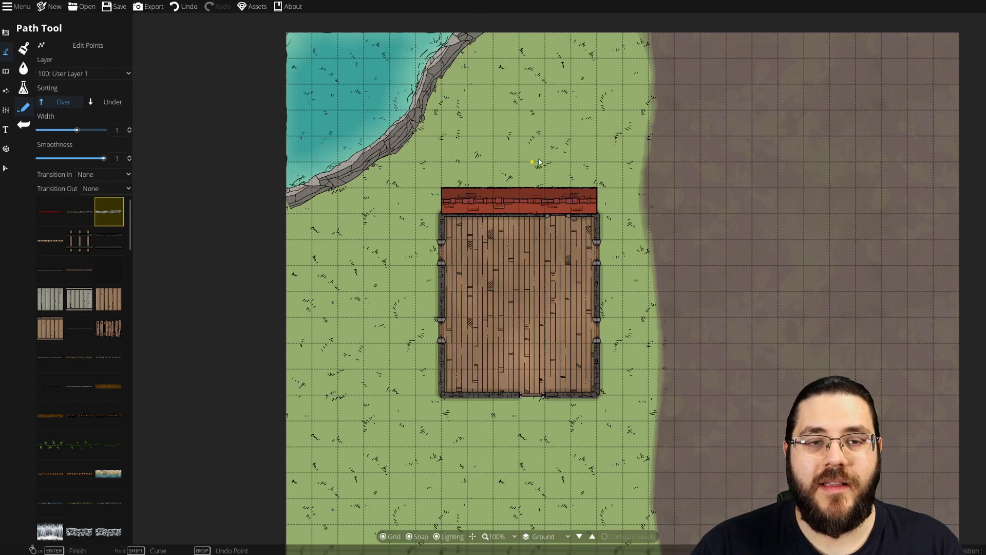
drag(463, 106, 442, 172)
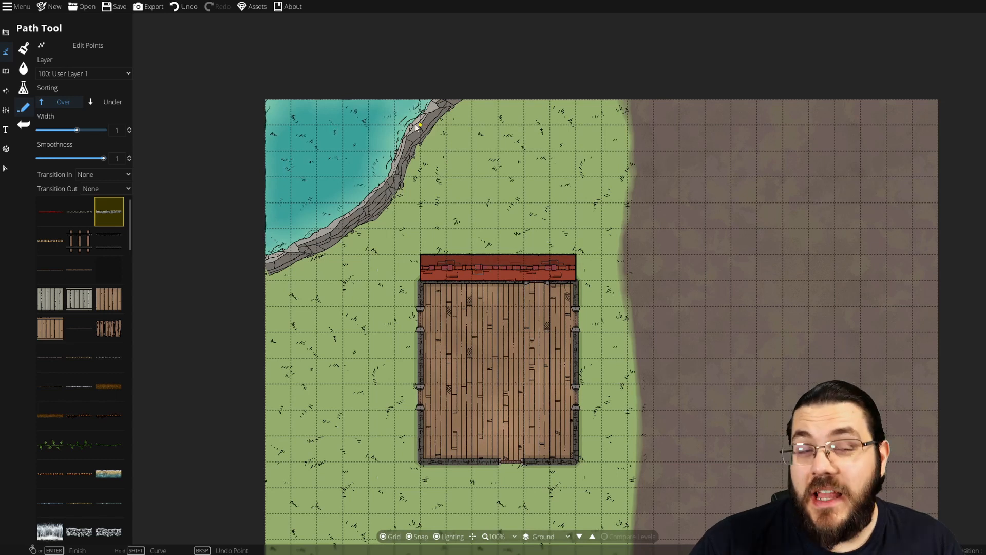
Try a straight chain path running from the water across the stone edge to the grass above the building.
click(77, 211)
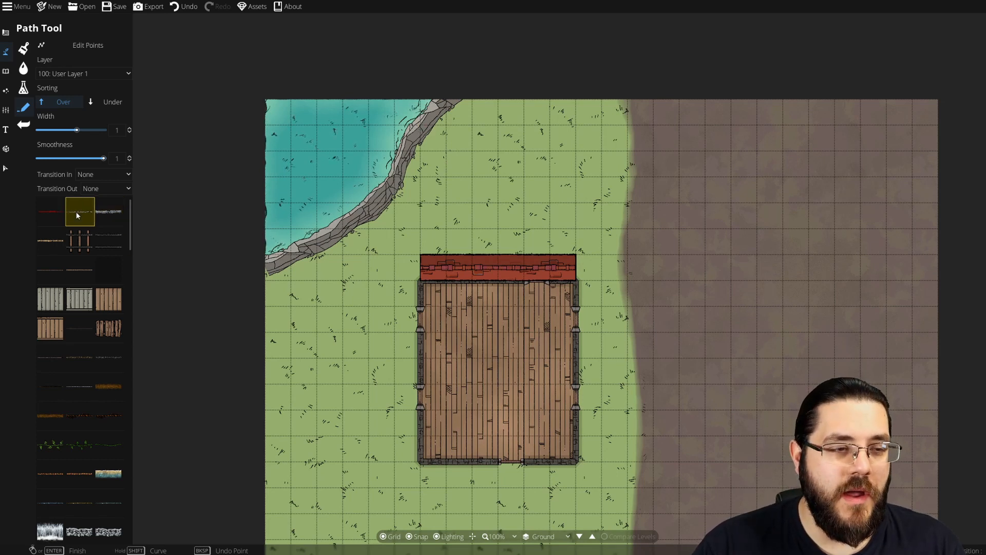
click(358, 152)
click(562, 216)
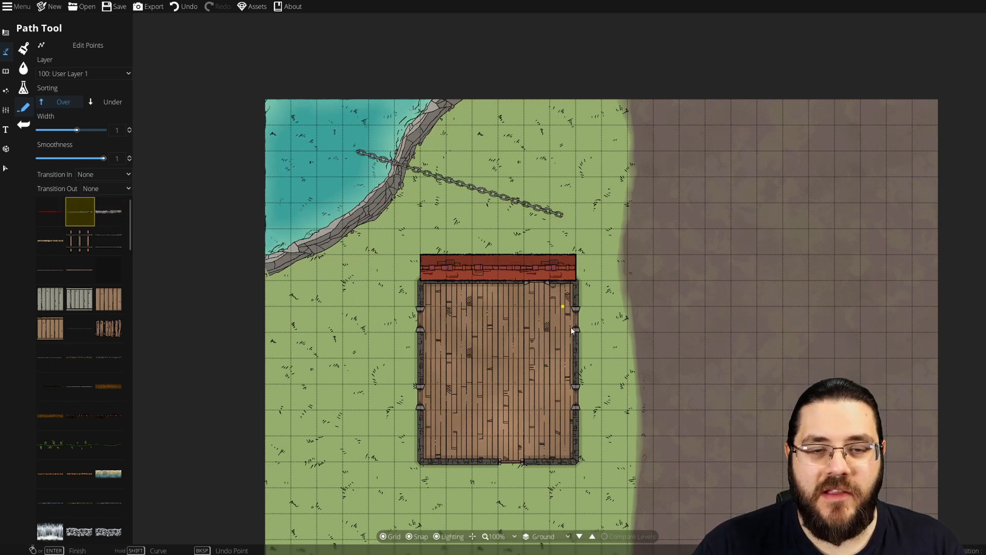
right_click(542, 397)
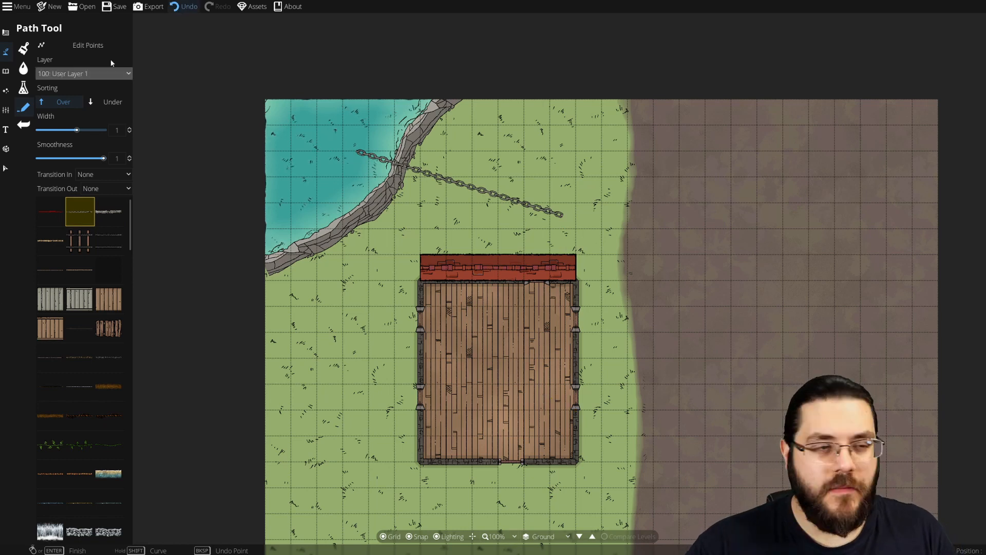
key(ctrl+z)
Browse the complete object library of the Object Tool to see which kinds of assets are available.
click(5, 72)
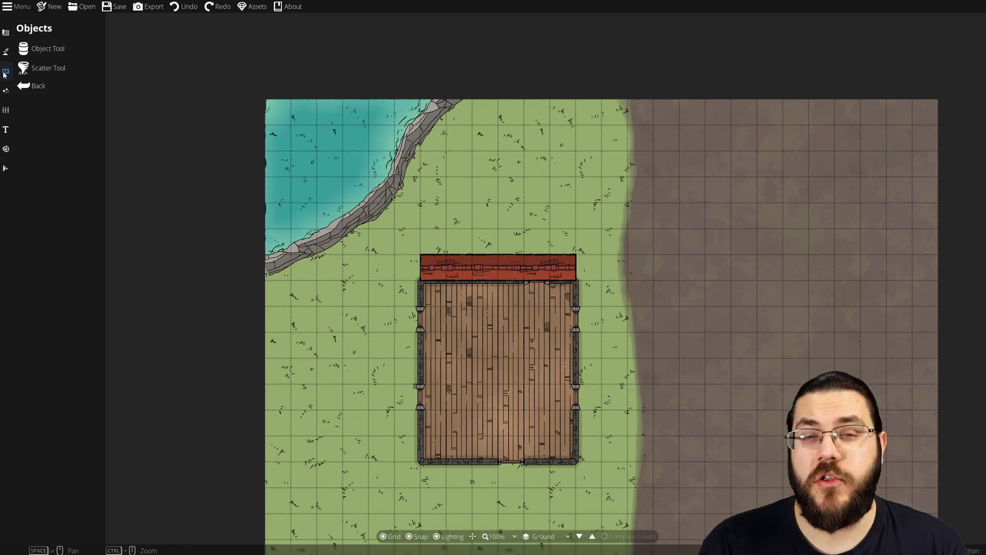
drag(427, 278, 404, 233)
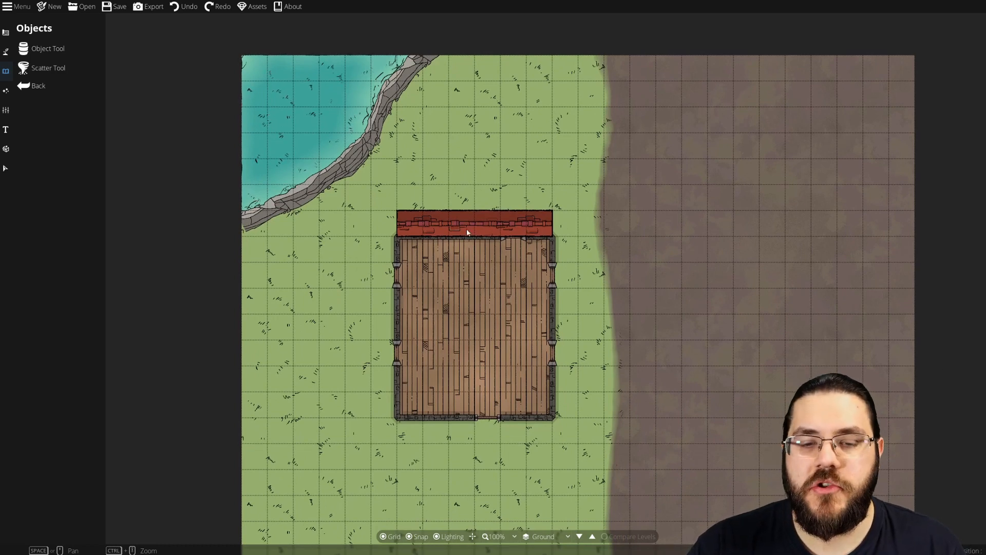
drag(504, 246, 460, 224)
click(38, 48)
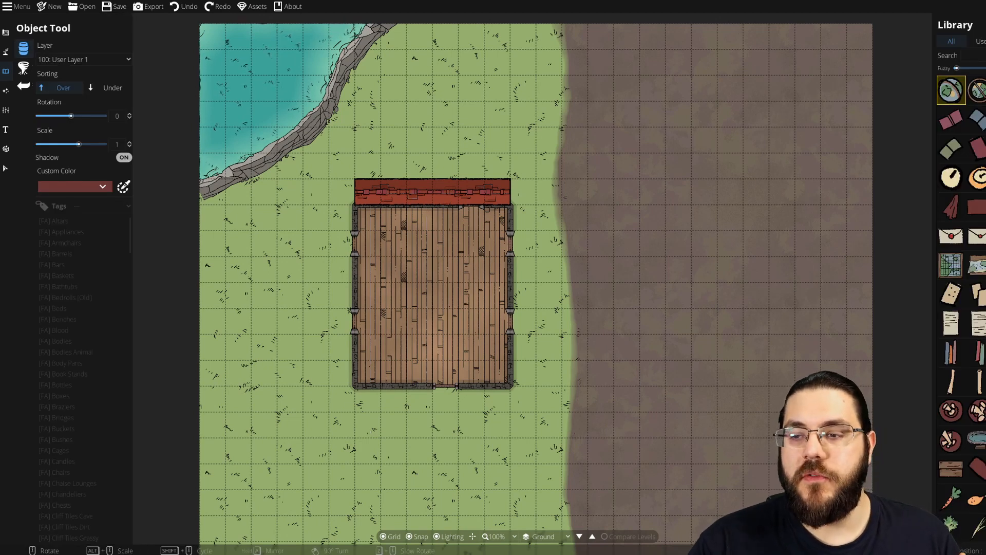
scroll(978, 272, down, 5)
scroll(982, 280, down, 10)
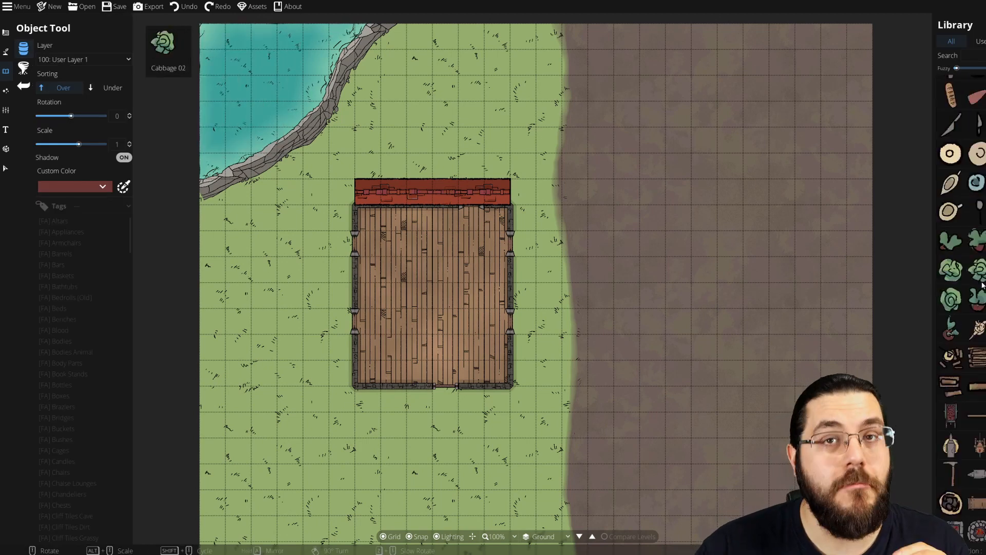
scroll(980, 287, down, 10)
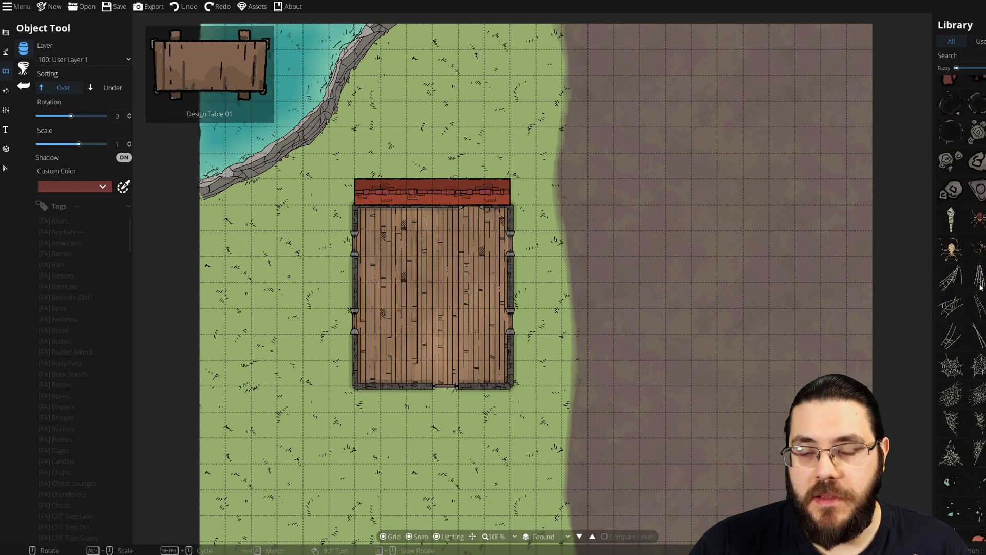
scroll(981, 287, down, 4)
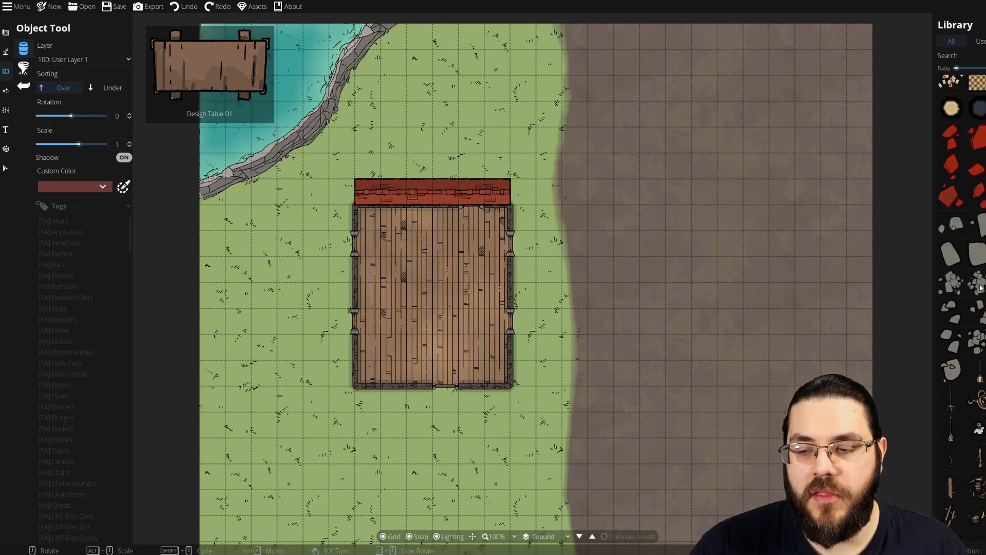
scroll(981, 287, down, 10)
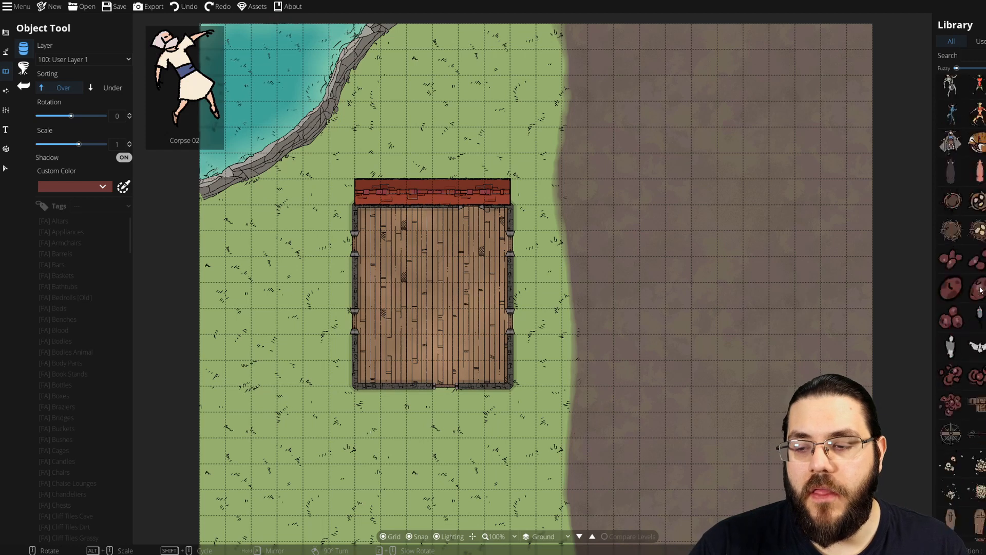
scroll(978, 290, down, 10)
scroll(962, 284, down, 10)
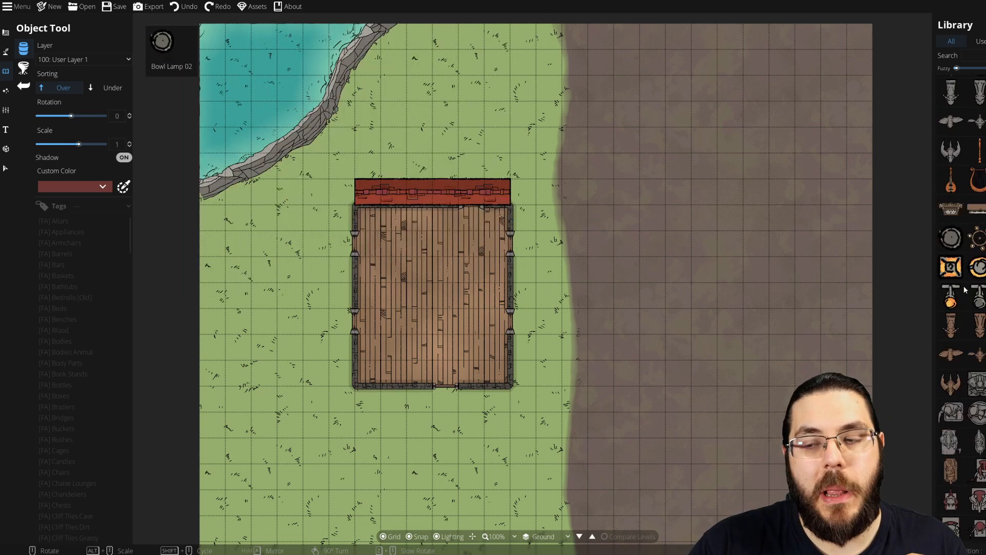
scroll(963, 288, down, 10)
scroll(962, 294, down, 10)
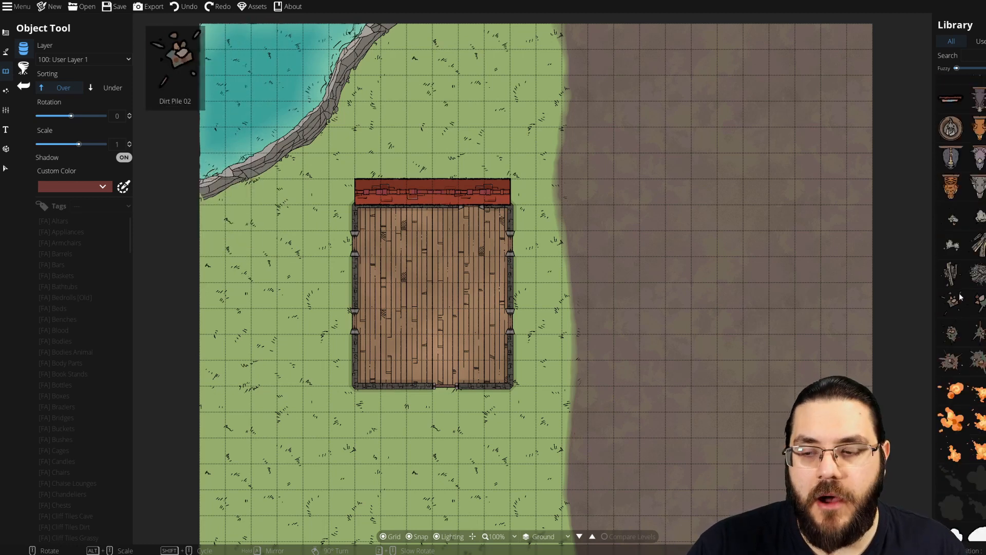
scroll(959, 292, down, 10)
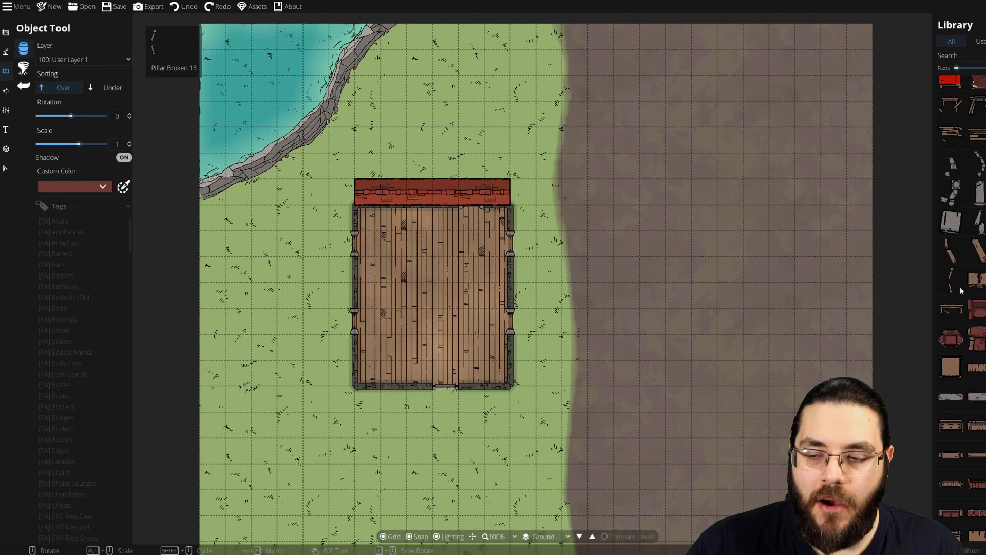
scroll(960, 286, down, 5)
scroll(962, 288, down, 10)
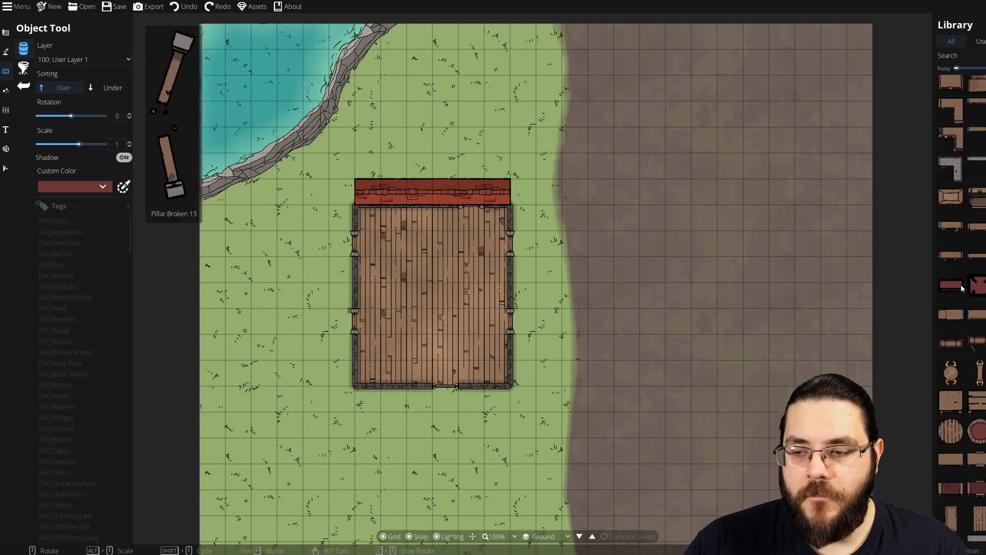
scroll(962, 288, down, 5)
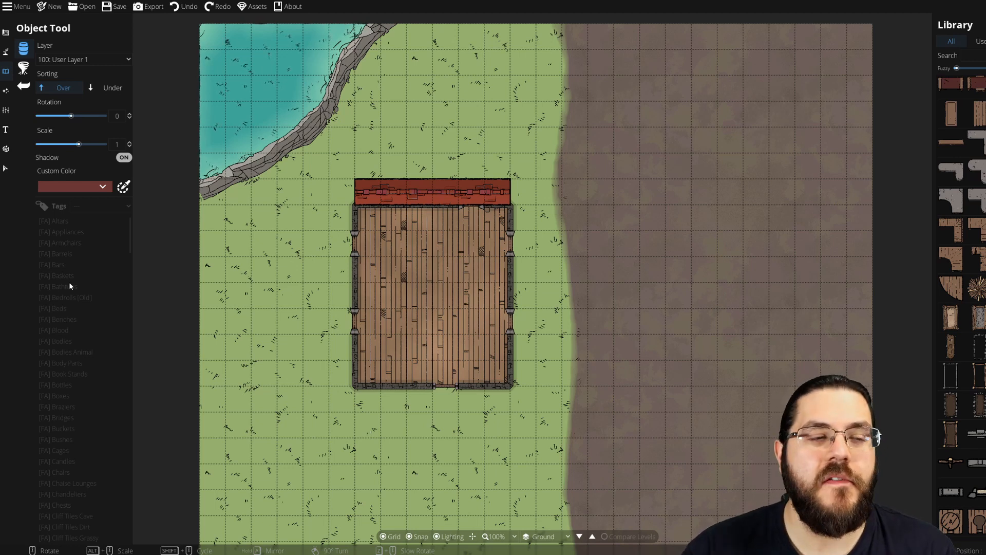
Look through the Object Tool's tag list from Altars down to the wall and winter categories to see how objects are grouped.
click(87, 278)
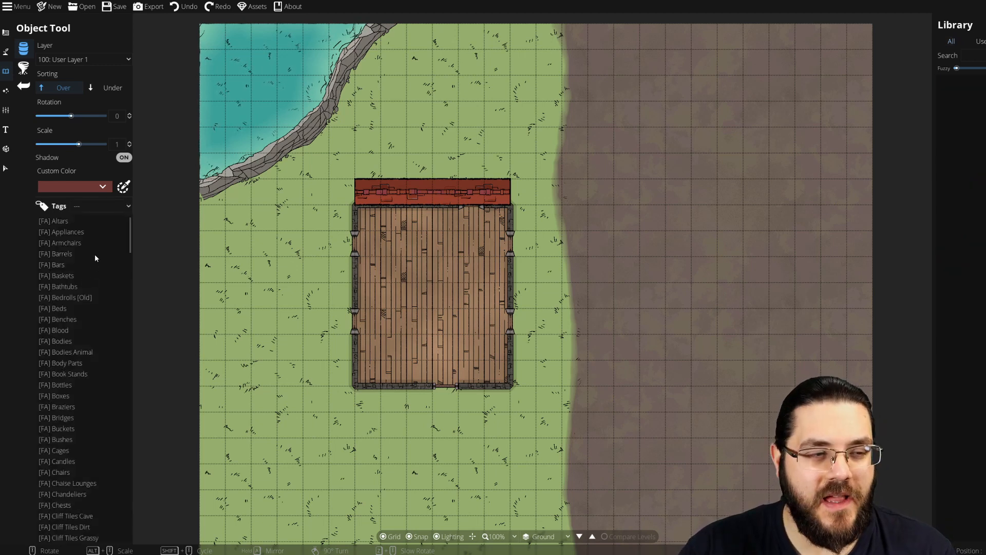
scroll(88, 247, down, 10)
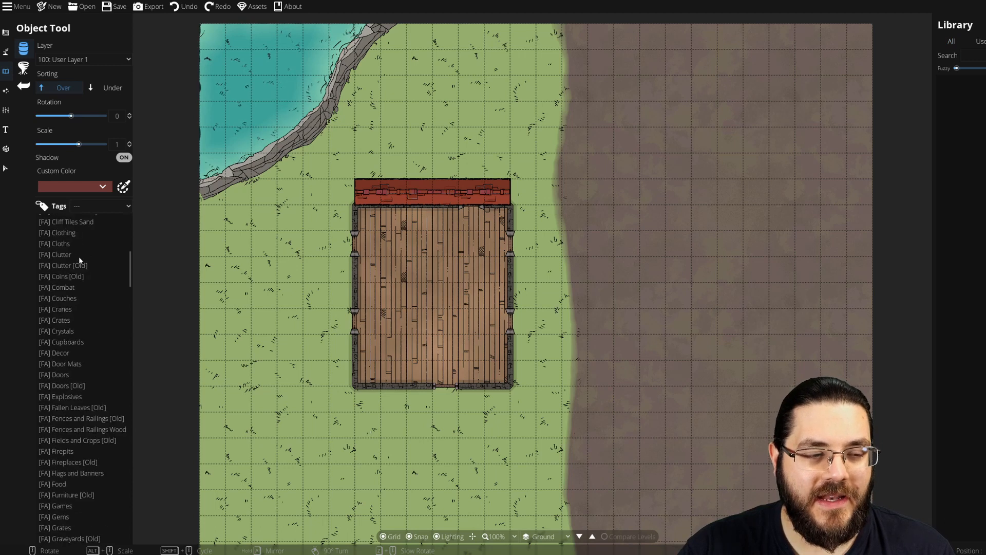
scroll(80, 263, down, 20)
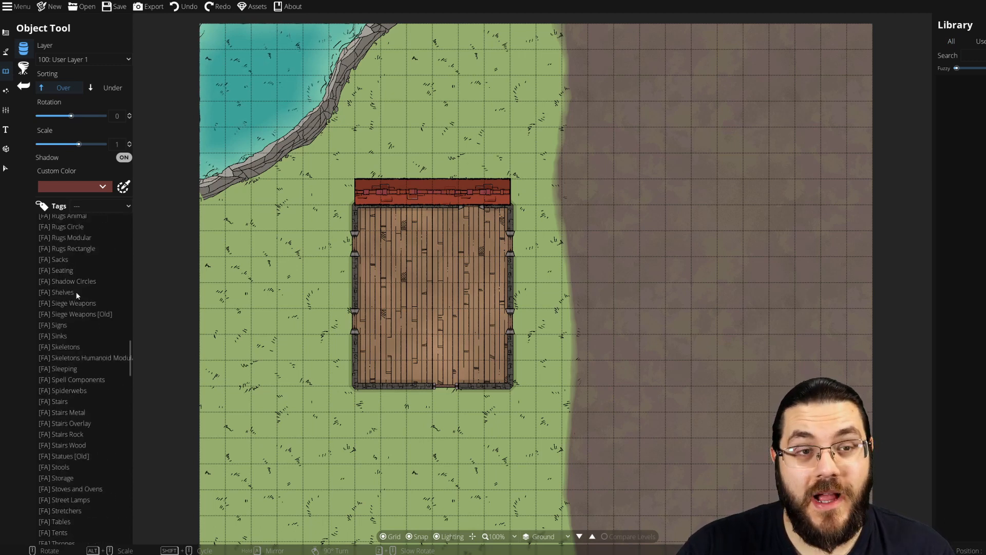
scroll(75, 344, up, 10)
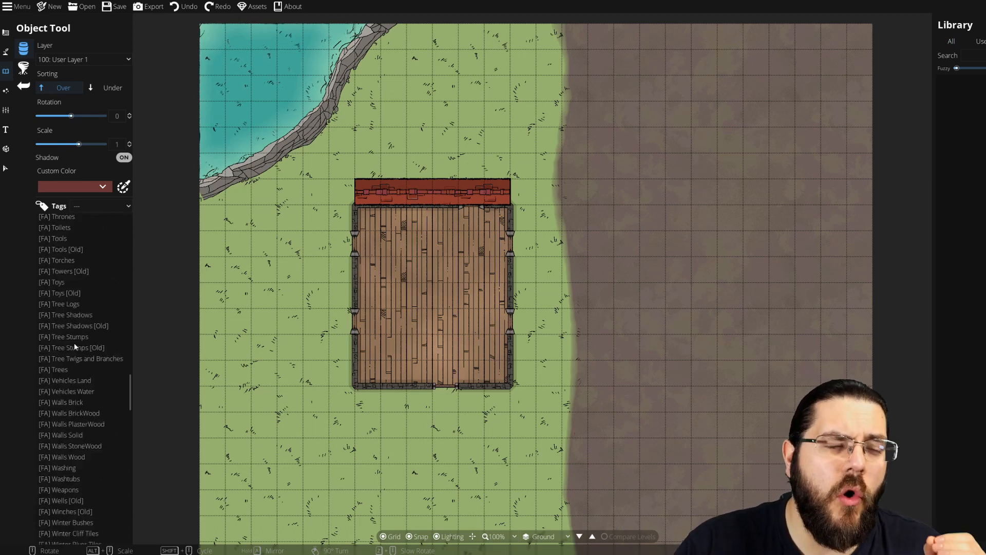
scroll(74, 343, up, 20)
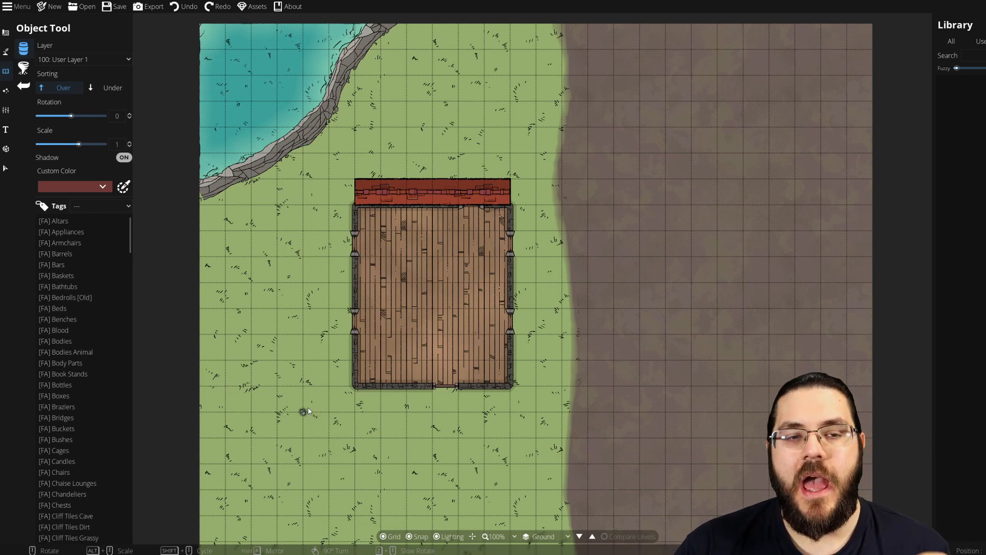
drag(398, 349, 388, 312)
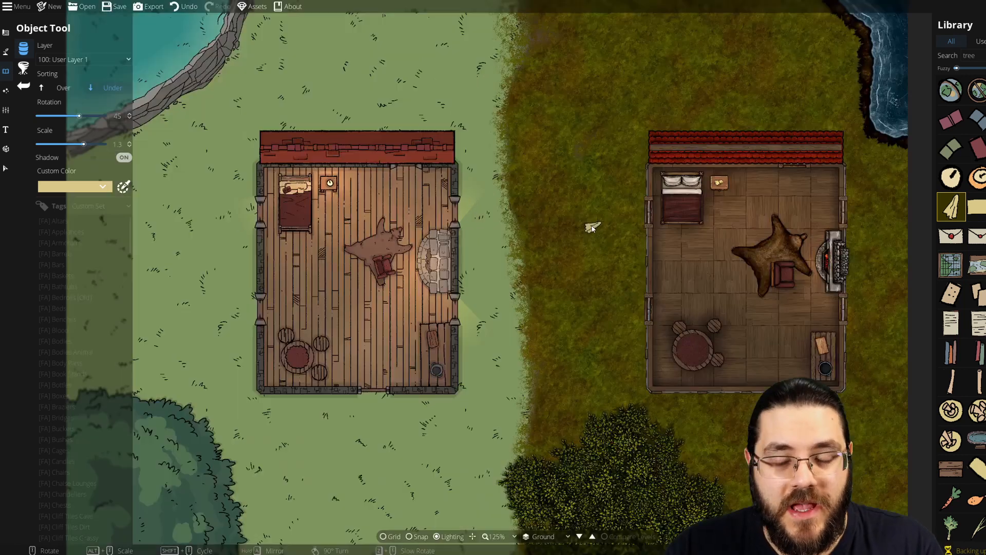
Examine the two furnished buildings up close, comparing the art styles of their fireplaces, bear rugs, armchairs and floors.
scroll(589, 224, up, 5)
drag(589, 242, 631, 279)
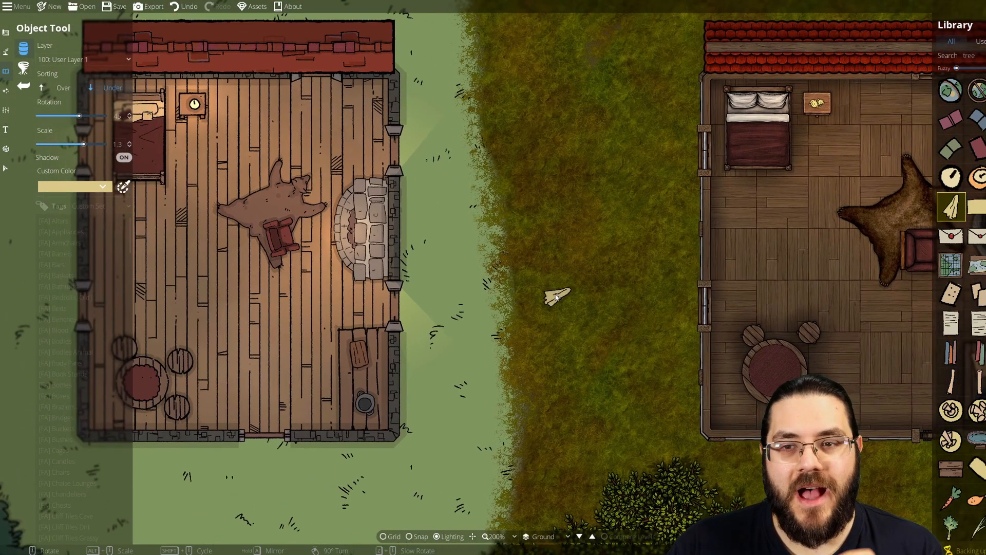
drag(556, 297, 618, 308)
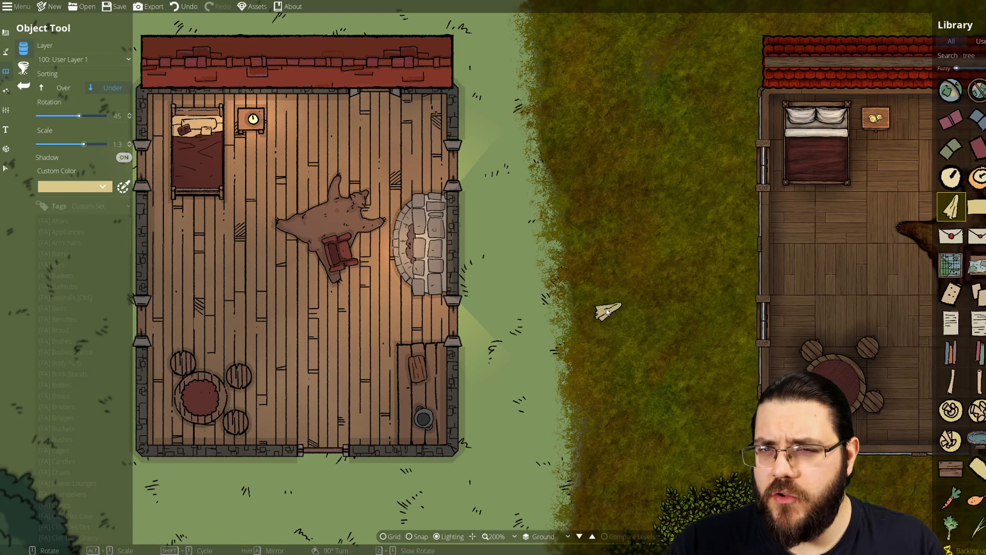
drag(608, 311, 696, 299)
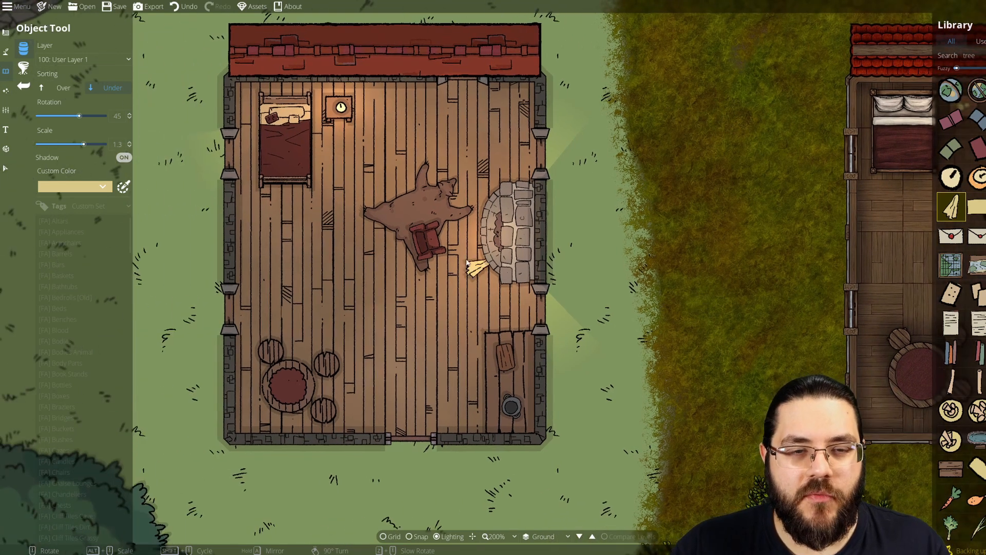
scroll(524, 255, up, 4)
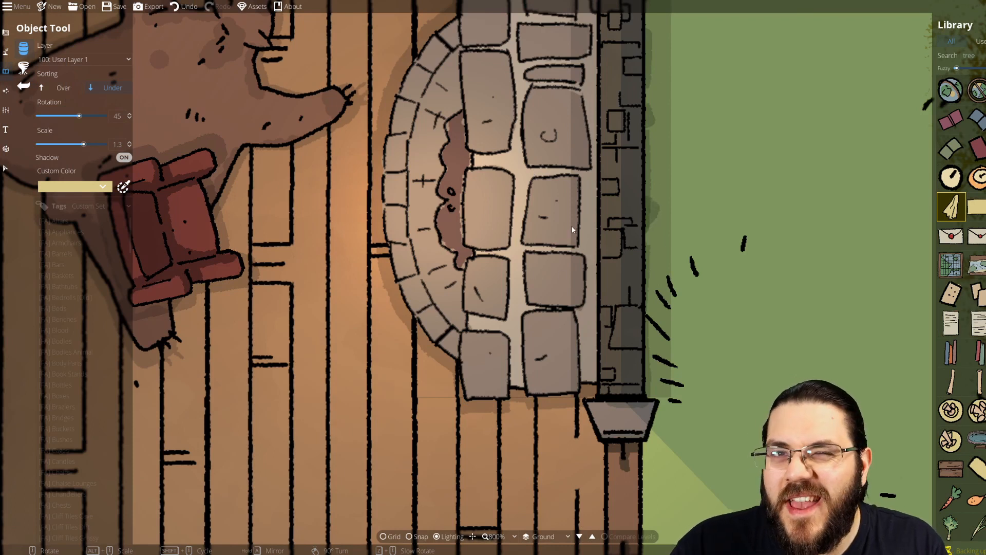
scroll(580, 248, down, 2)
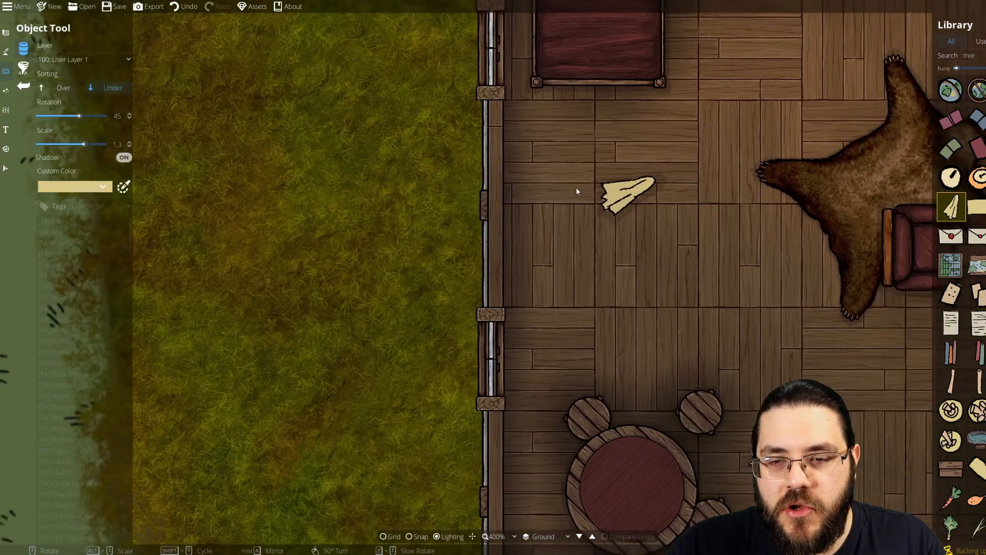
drag(627, 193, 330, 187)
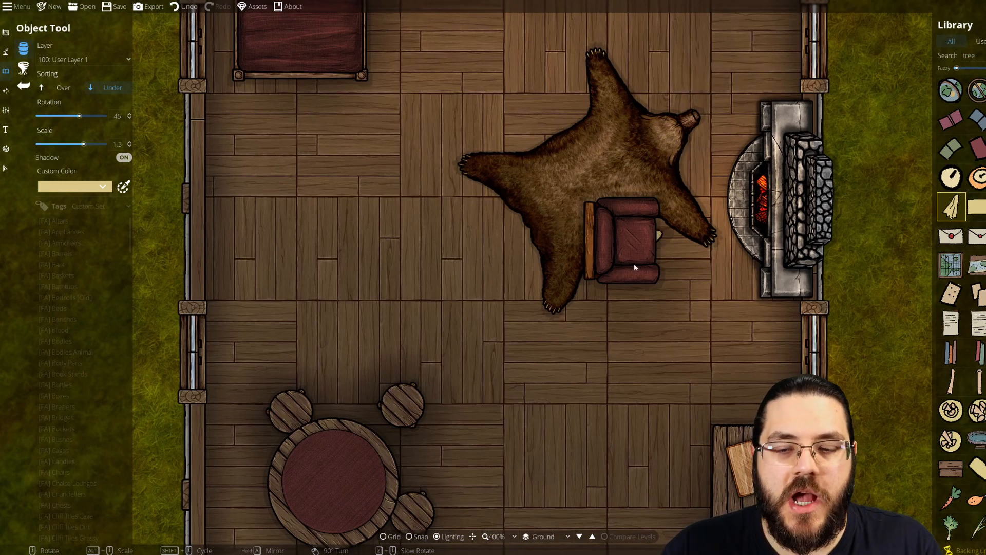
scroll(634, 268, down, 2)
drag(363, 280, 572, 280)
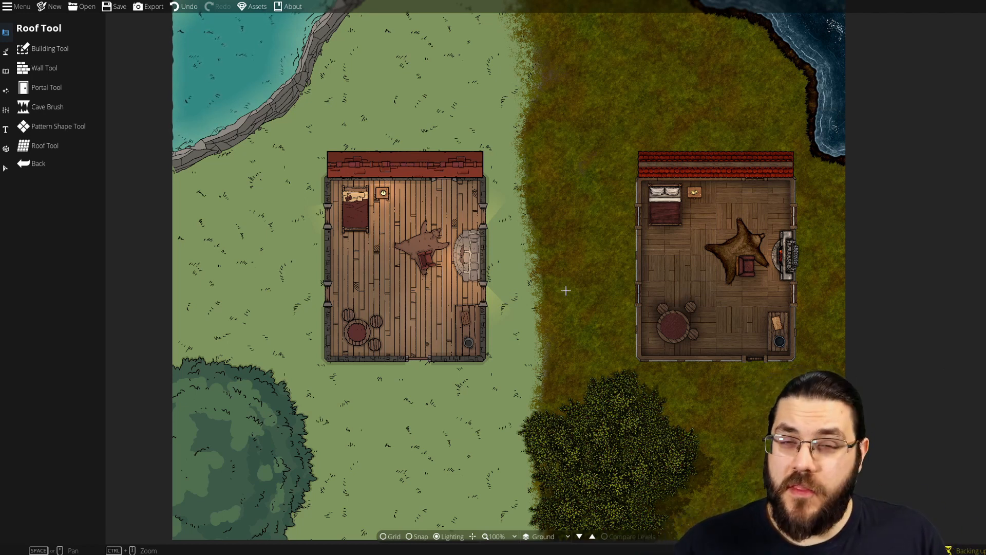
scroll(716, 348, up, 2)
scroll(715, 348, up, 2)
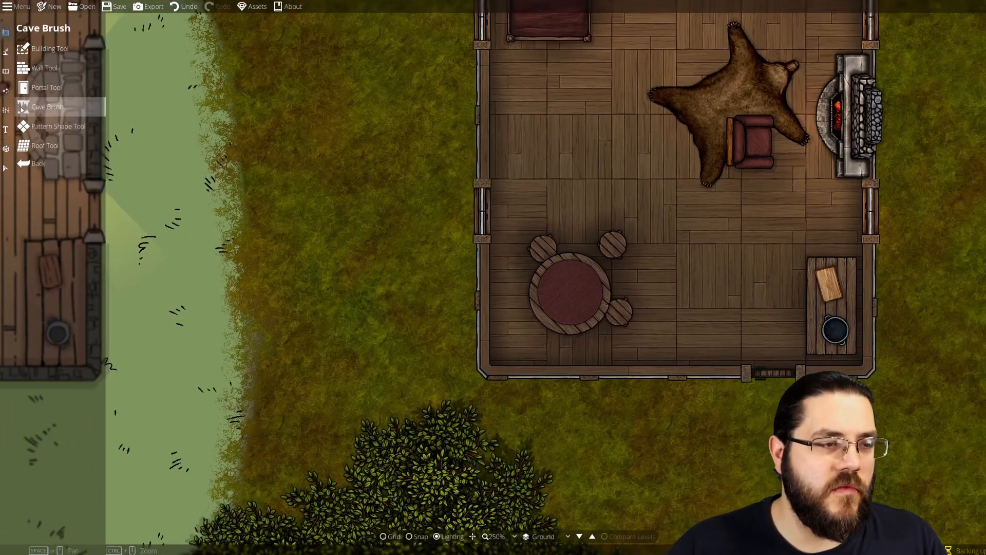
Save the round table and its three stools in the parquet-floored building as a prefab named Table and Stools in the Default set.
click(6, 148)
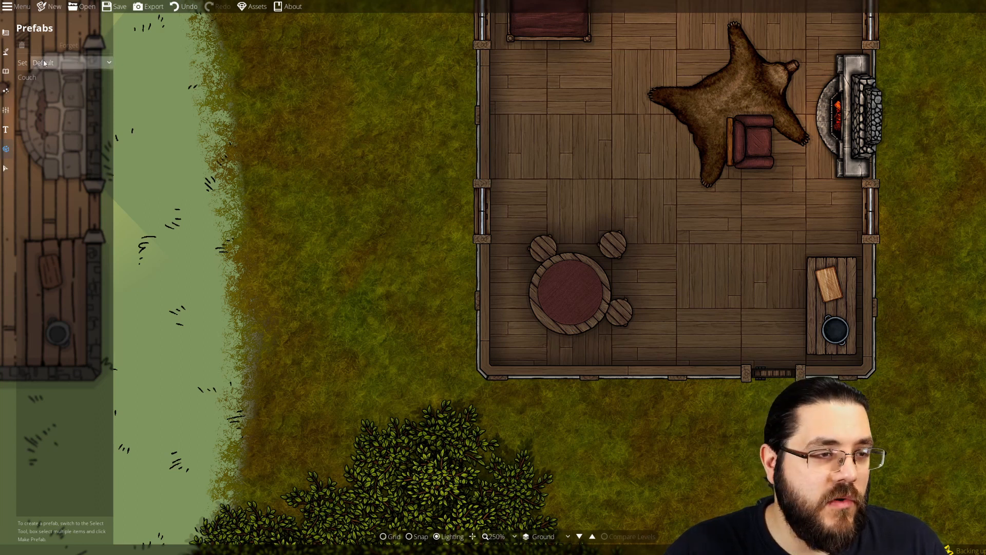
click(6, 169)
drag(643, 193, 497, 346)
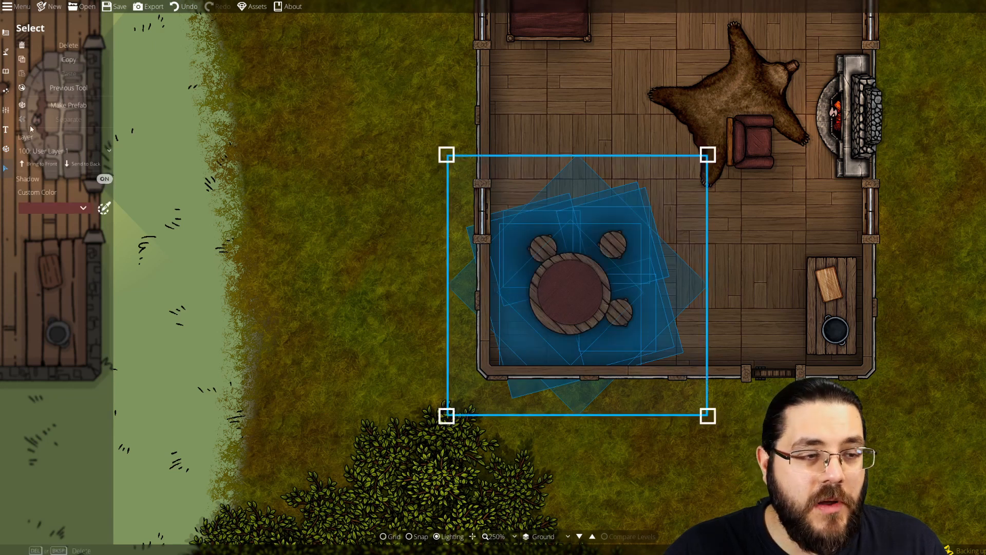
click(51, 105)
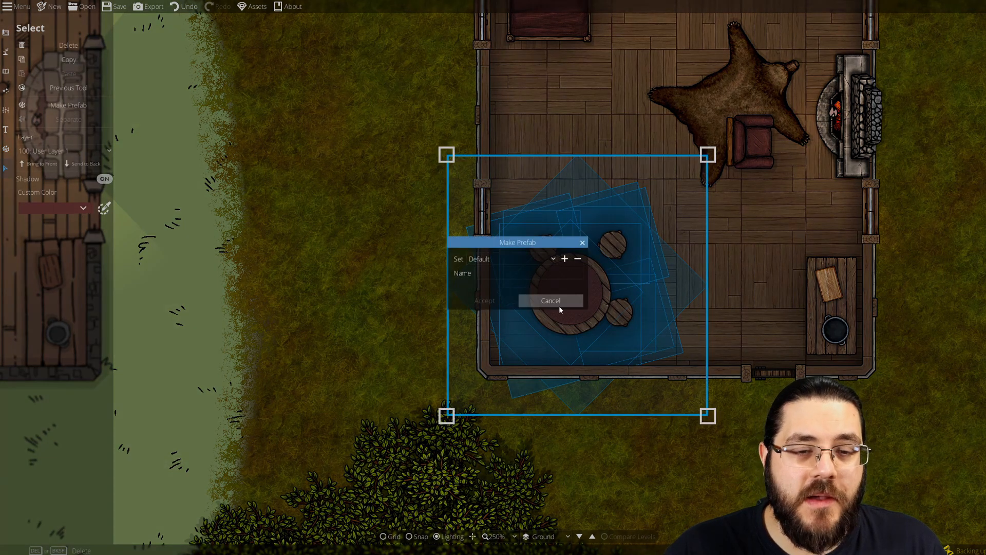
click(506, 272)
text(Table and Sto)
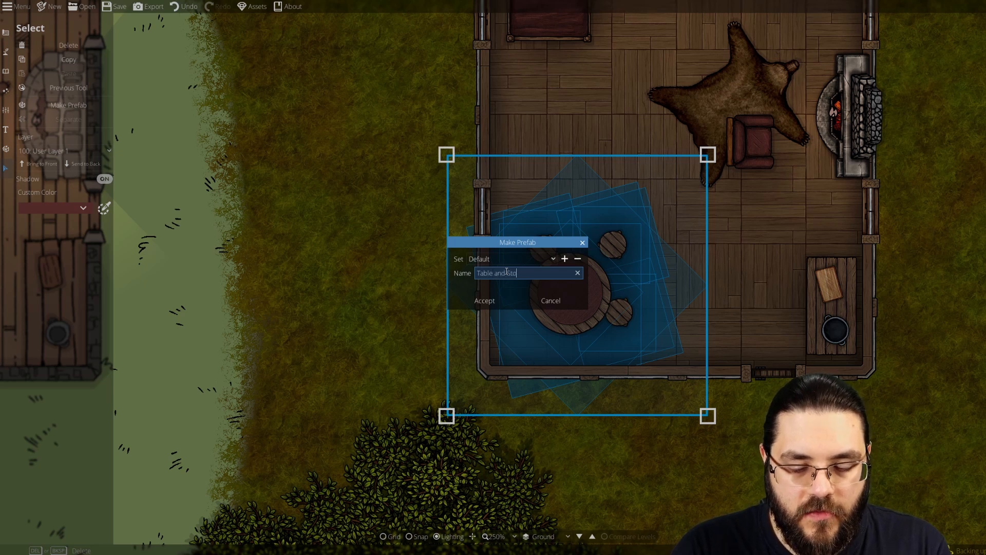
key(BackSpace)
key(BackSpace)
text(ools)
click(483, 301)
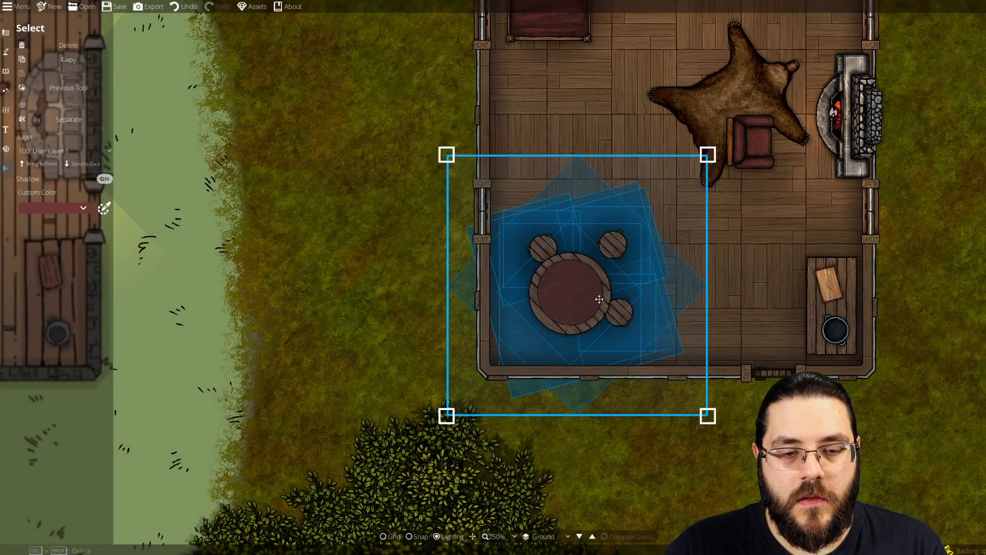
Place the Couch prefab from the Default set in the plank-floored building, between the bed and the round table.
click(6, 149)
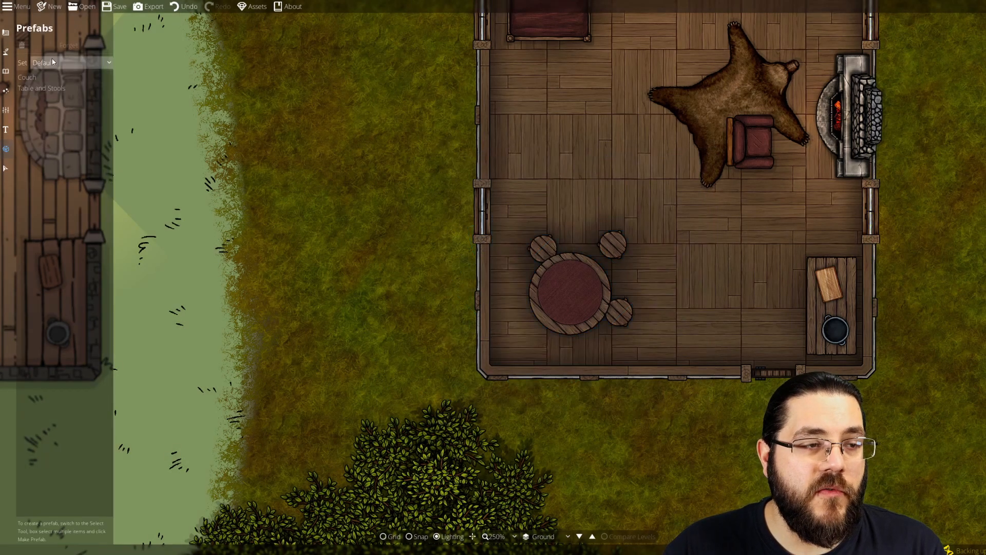
click(42, 88)
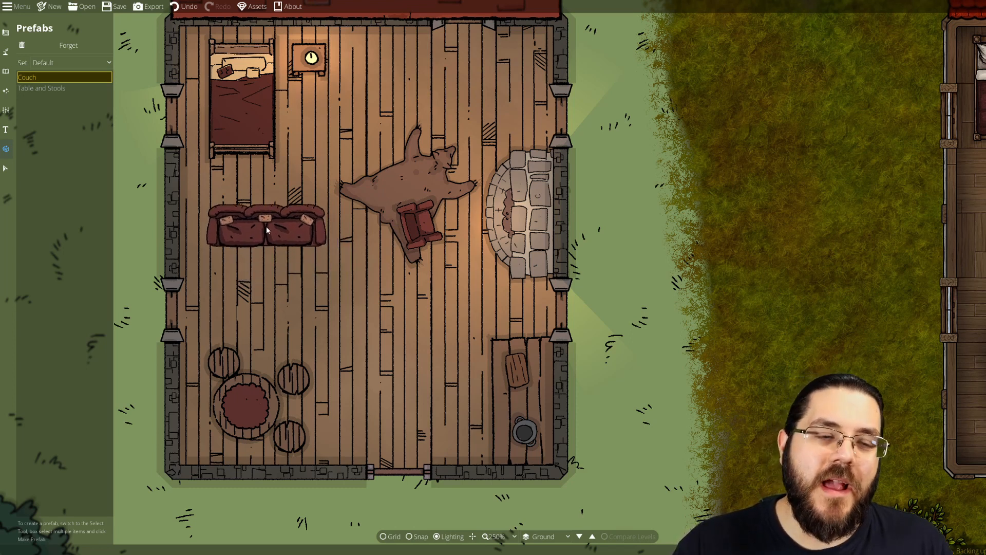
click(265, 240)
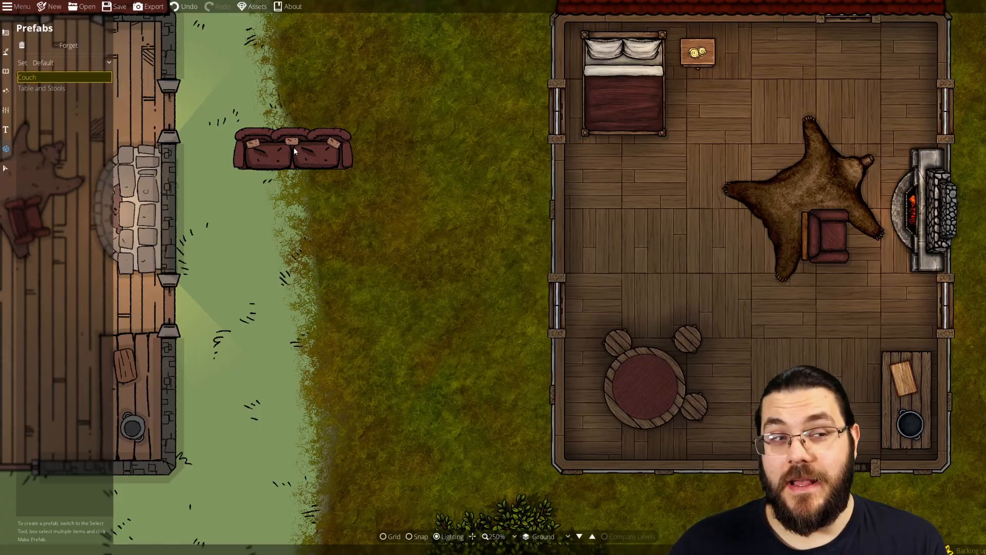
scroll(294, 147, down, 3)
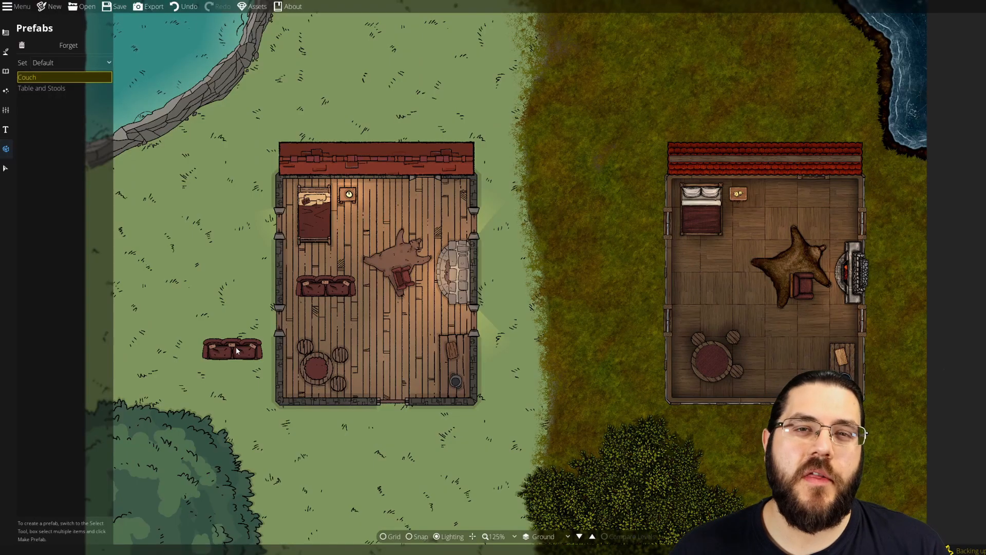